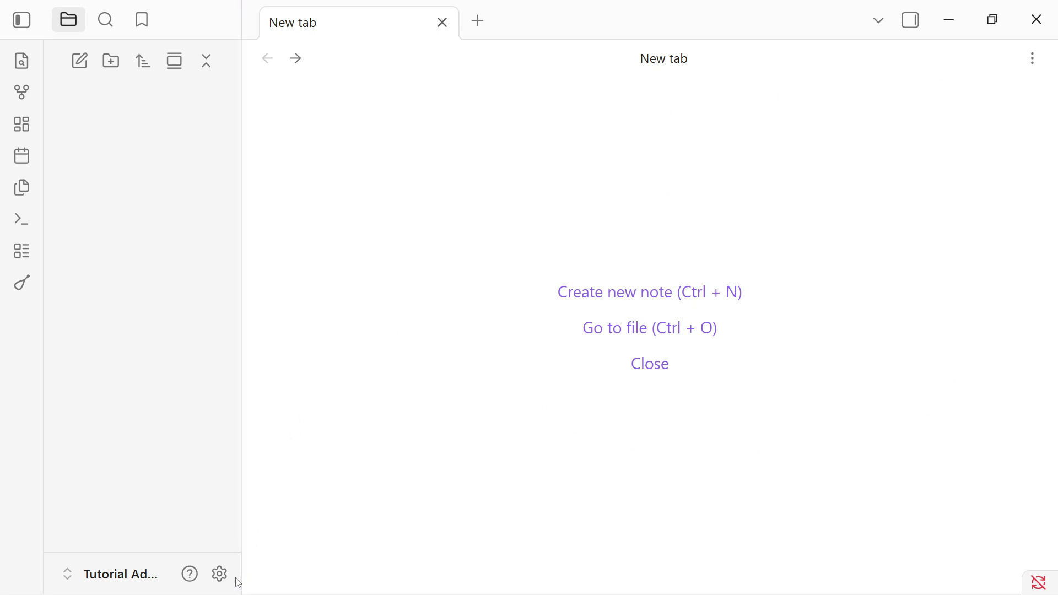
# Step: Find the Templater community plugin, then install and enable it in the vault
pyautogui.click(220, 575)
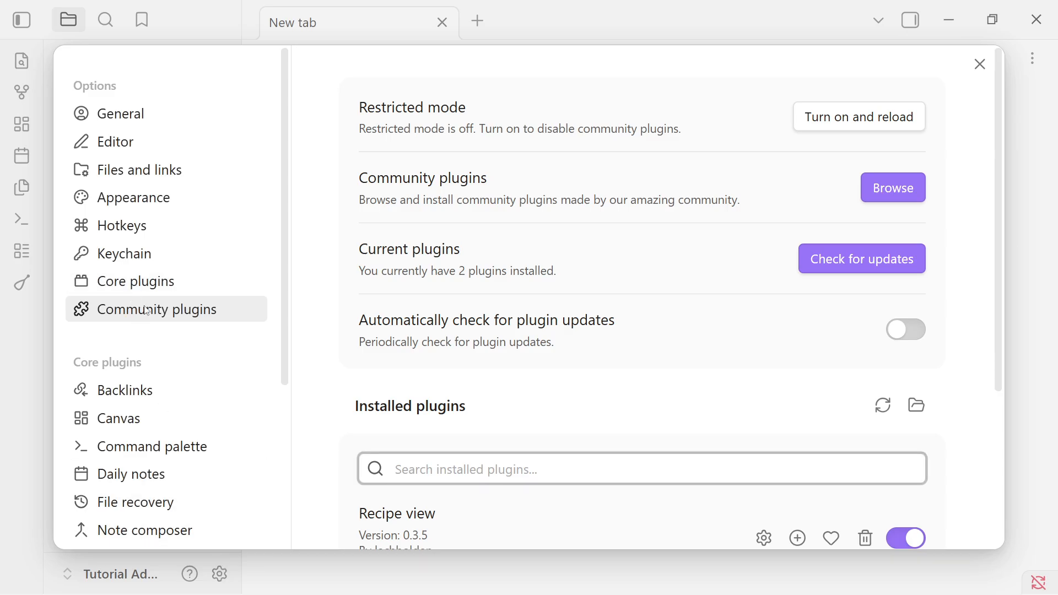
pyautogui.click(883, 190)
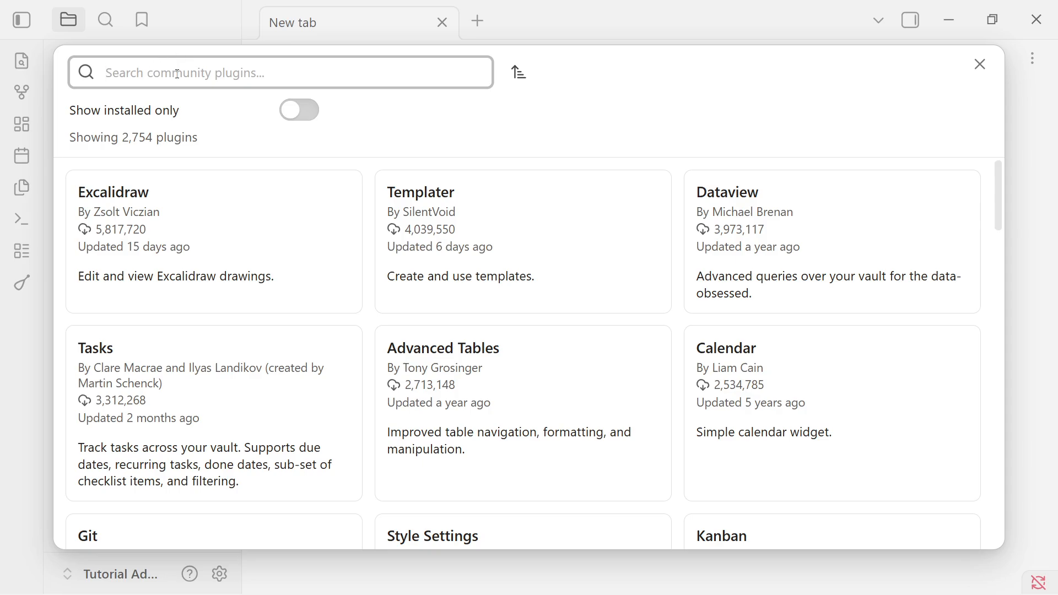
pyautogui.write('templater')
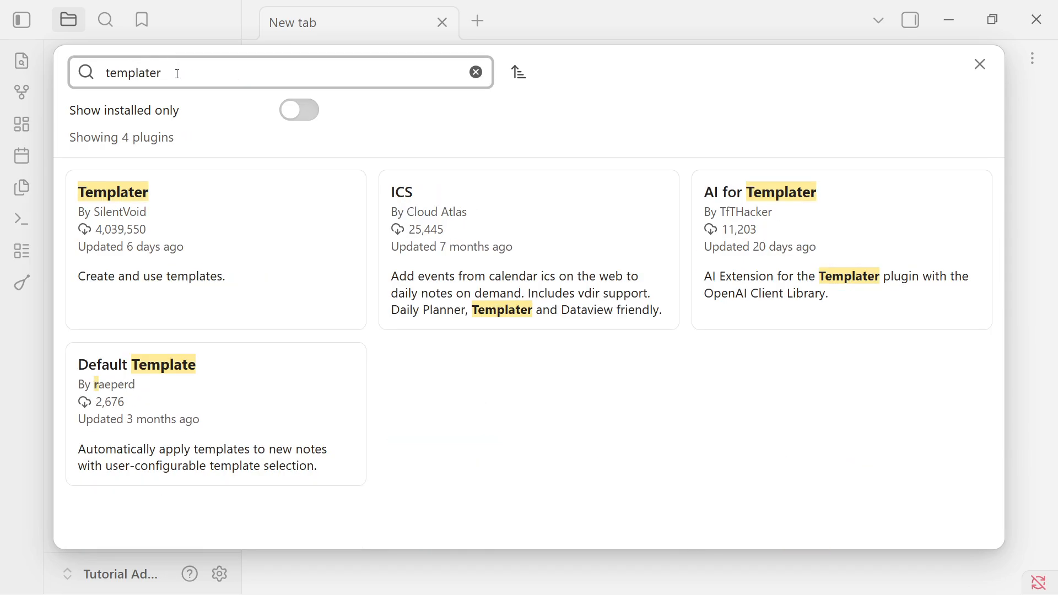
pyautogui.click(121, 251)
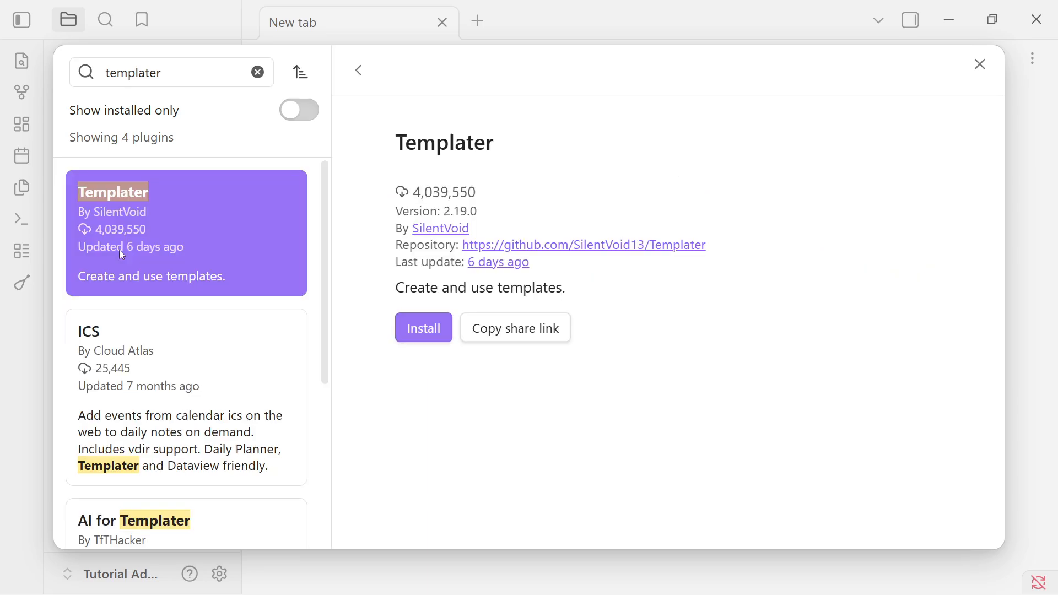
pyautogui.click(422, 329)
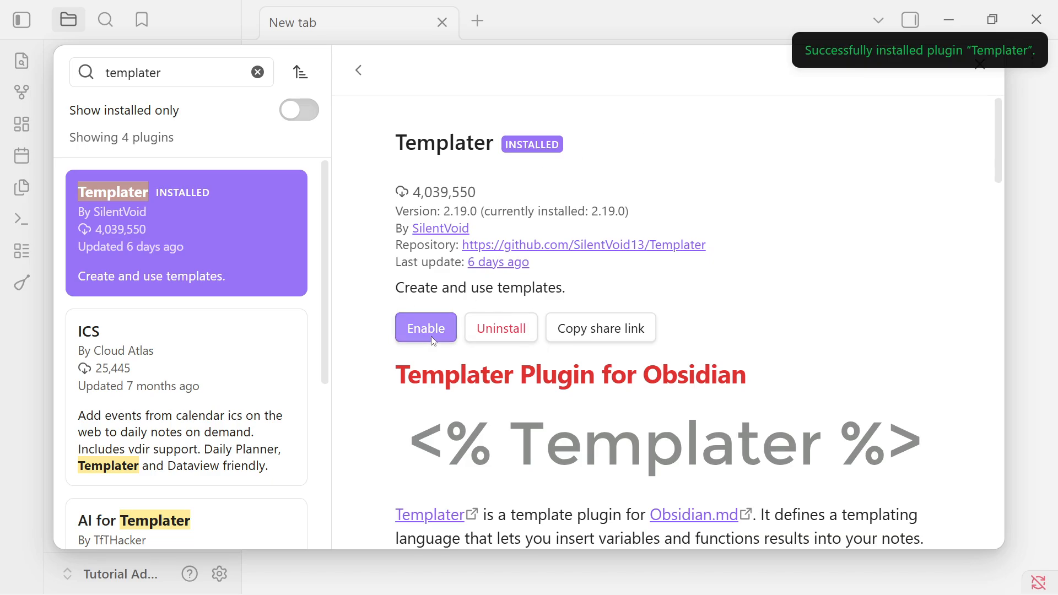
pyautogui.click(423, 335)
pyautogui.click(935, 52)
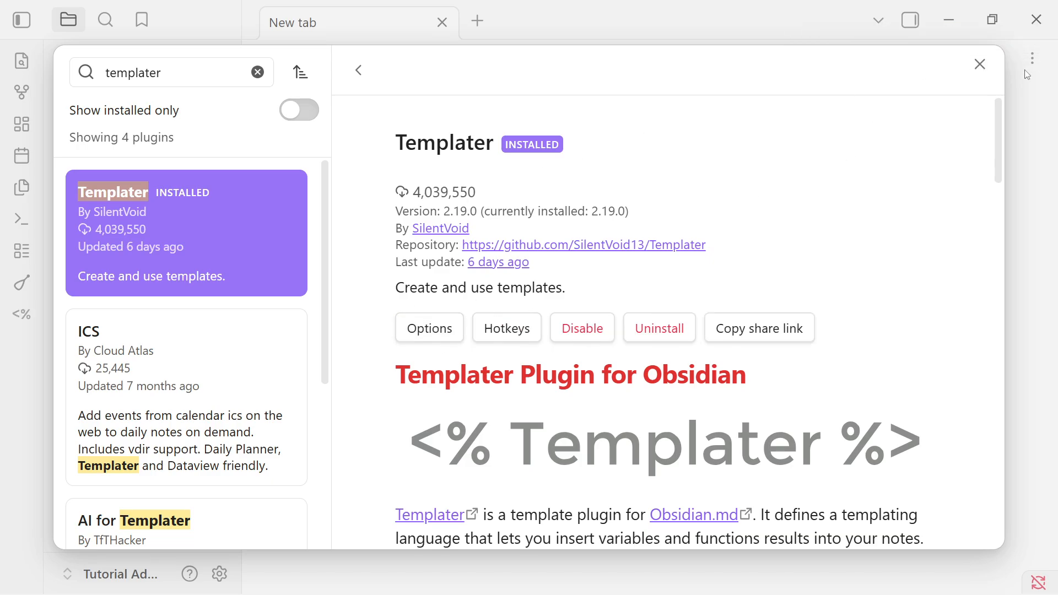
pyautogui.click(981, 65)
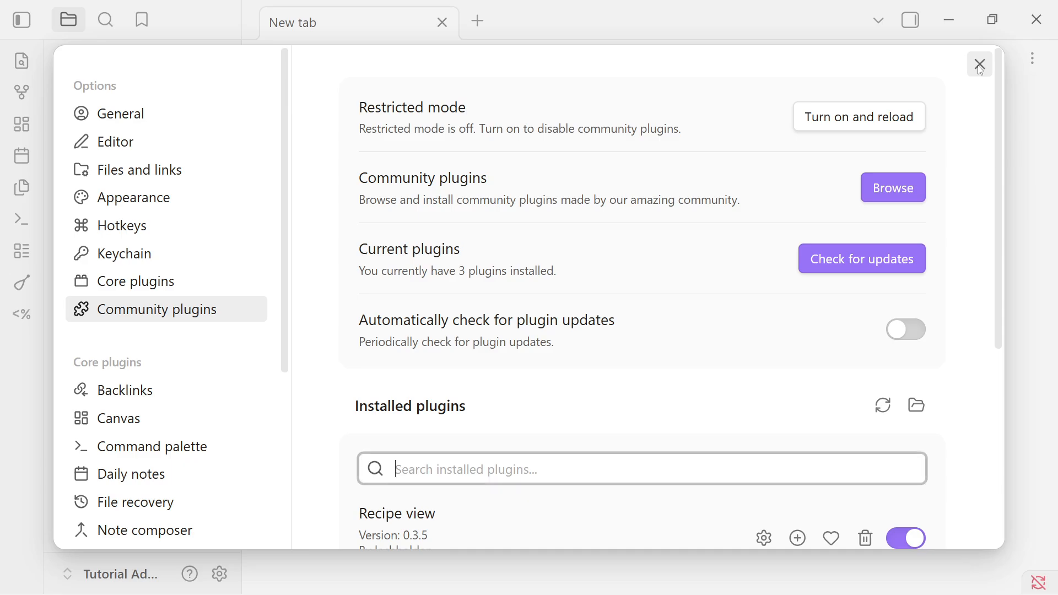
# Step: Review Templater's settings and the folders offered for the template folder location, leaving them without choosing one
pyautogui.scroll(-5, 523, 224)
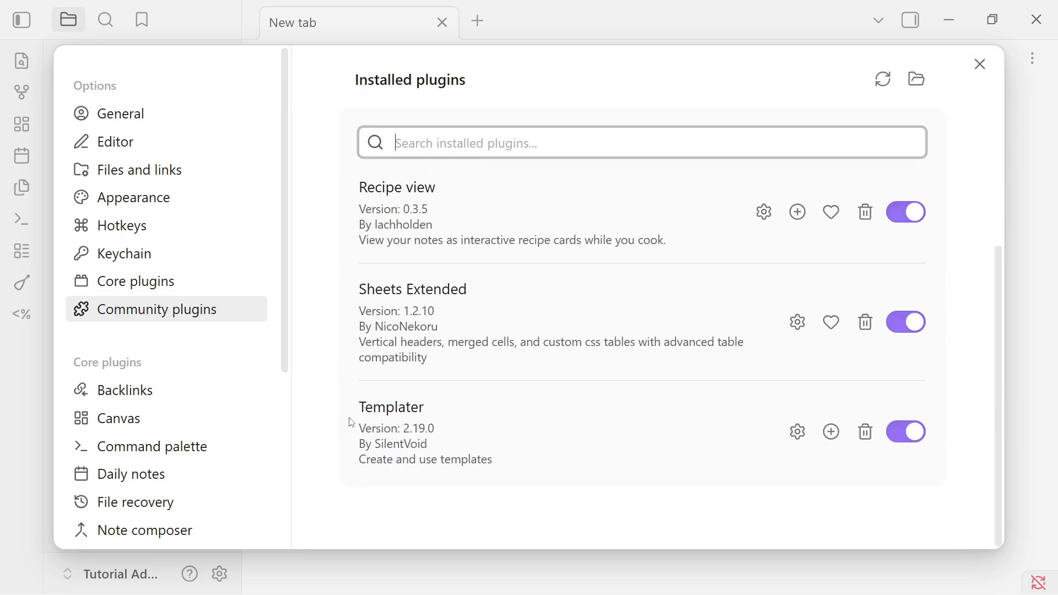
pyautogui.click(799, 434)
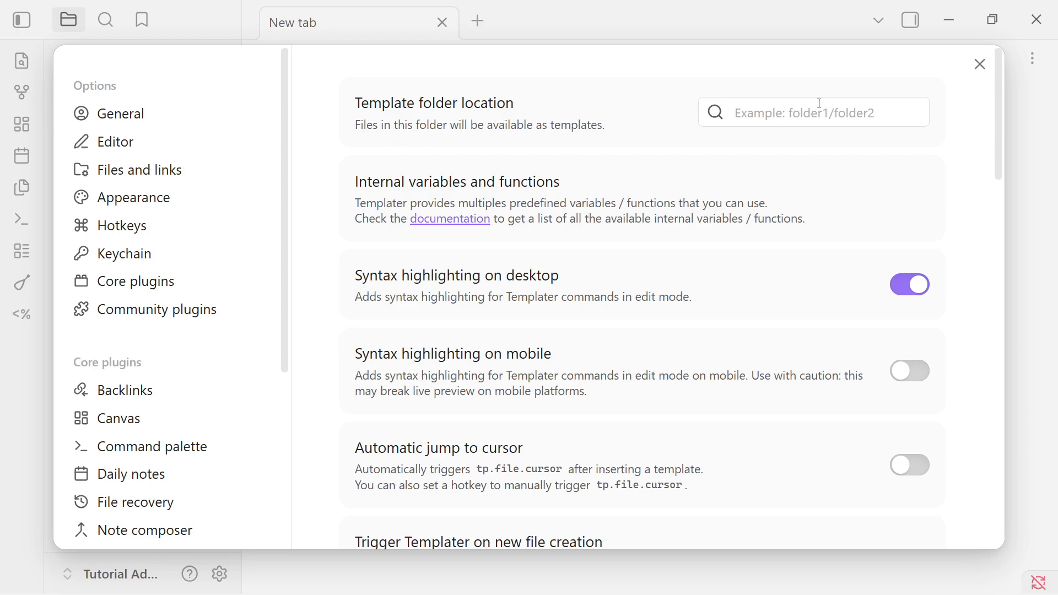
pyautogui.click(800, 111)
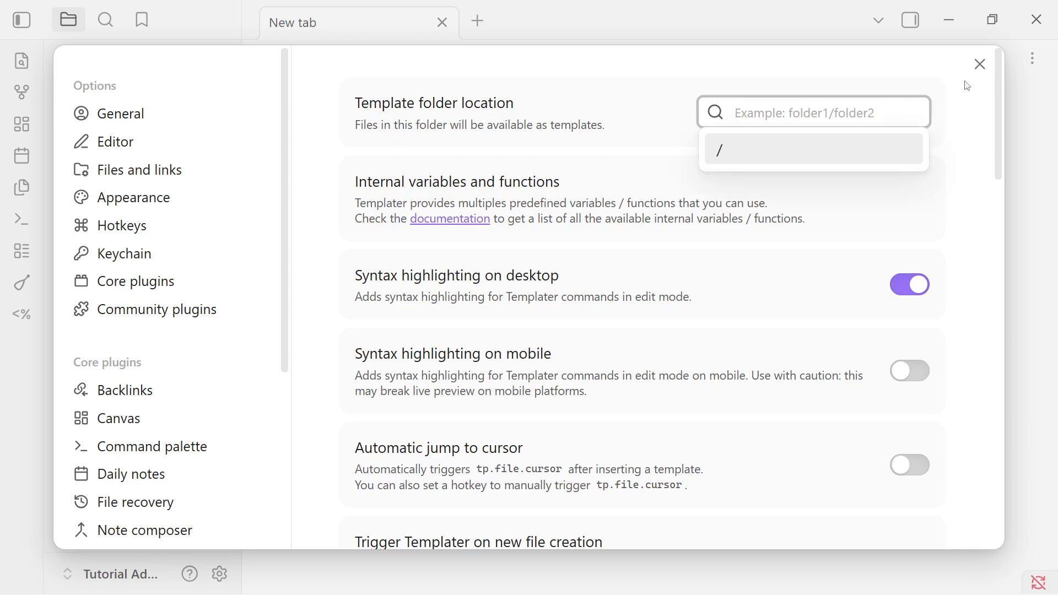
pyautogui.click(981, 63)
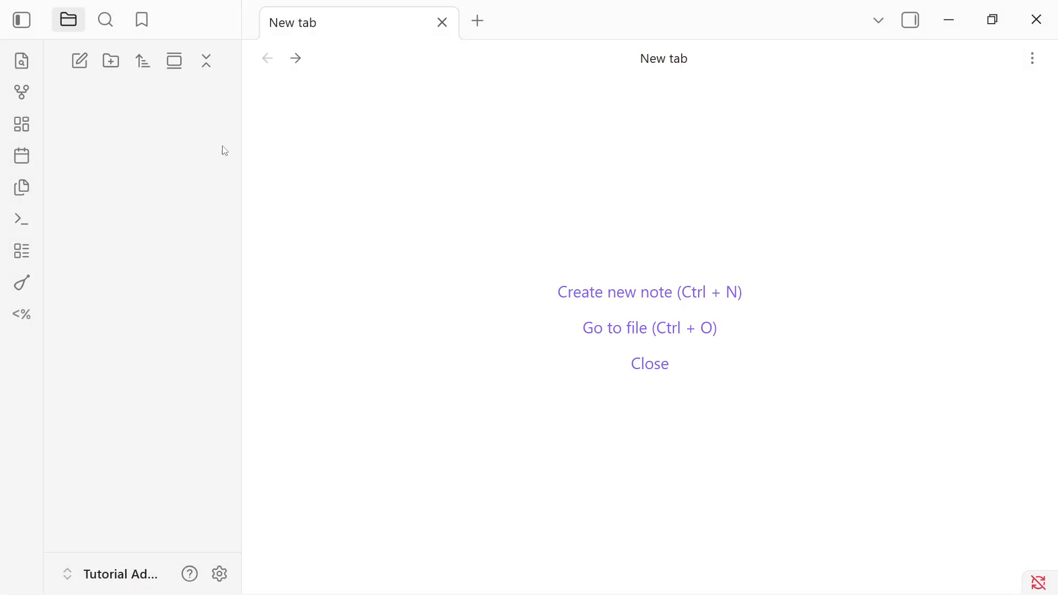
# Step: Create a folder named Templates at the root of the vault
pyautogui.rightClick(66, 141)
pyautogui.click(139, 181)
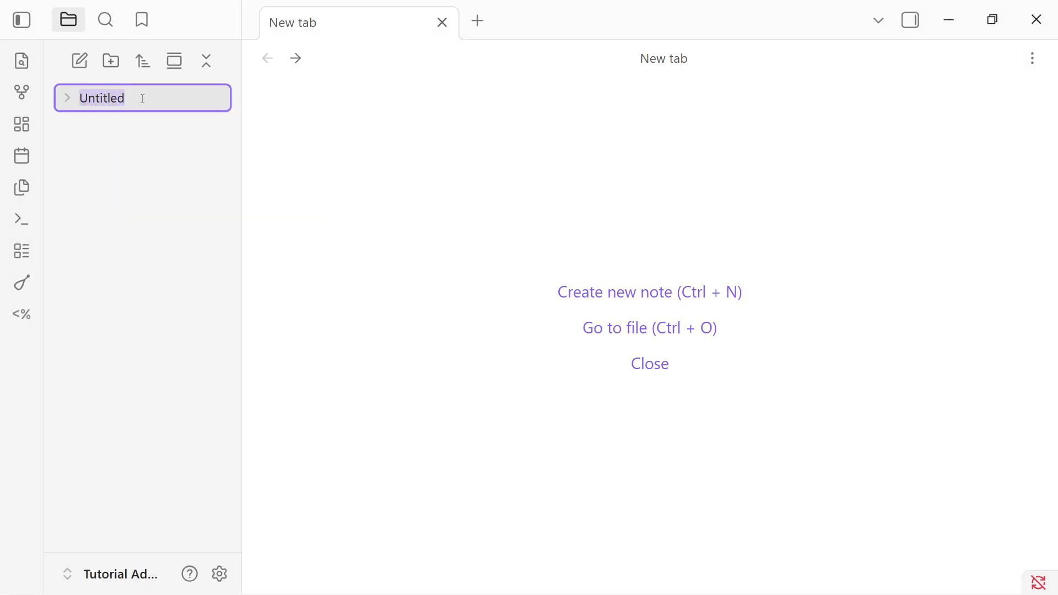
pyautogui.write('Templat')
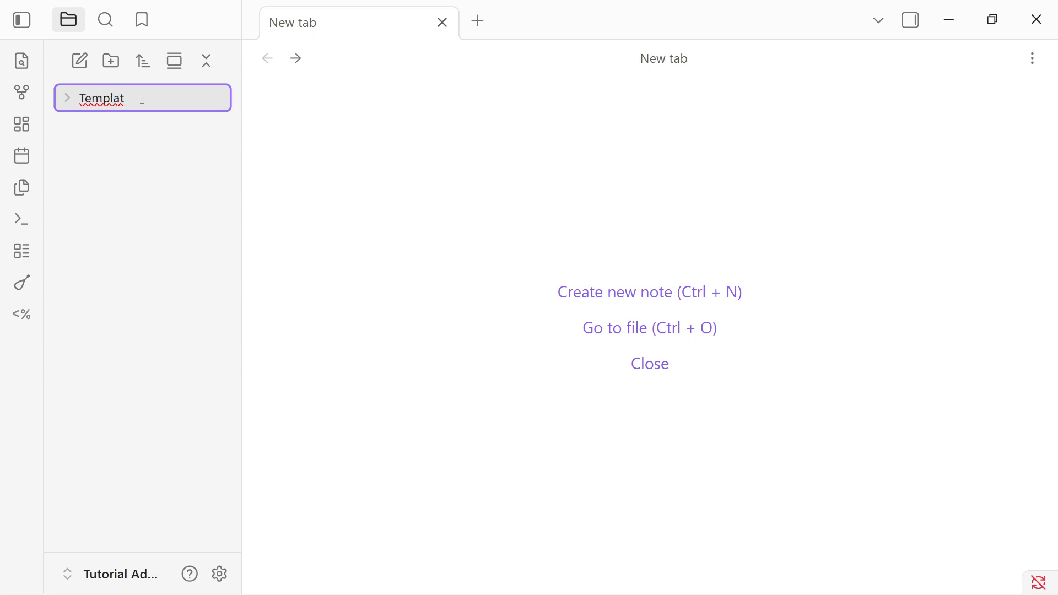
pyautogui.write('es')
pyautogui.press('Return')
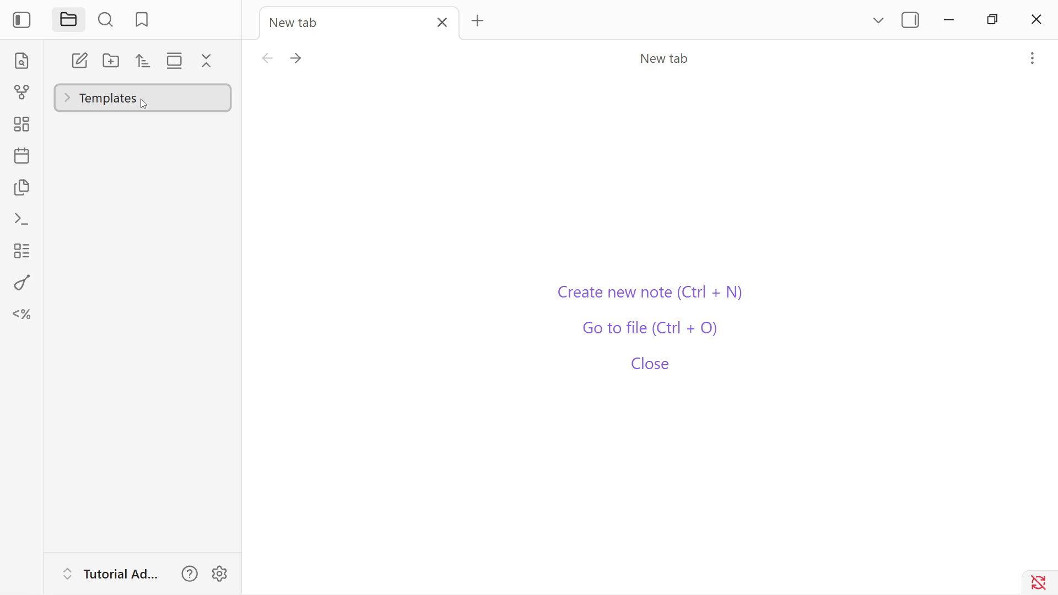
# Step: Create a note titled Daily Note Template in the Templates folder, with the heading # <% tp.date.now() %>
pyautogui.rightClick(146, 101)
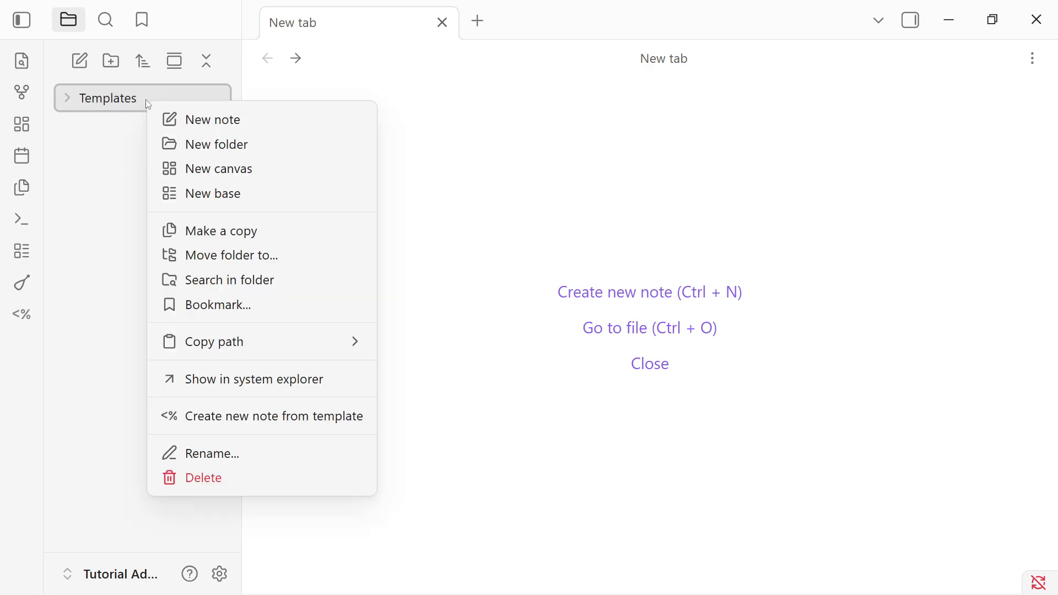
pyautogui.click(199, 118)
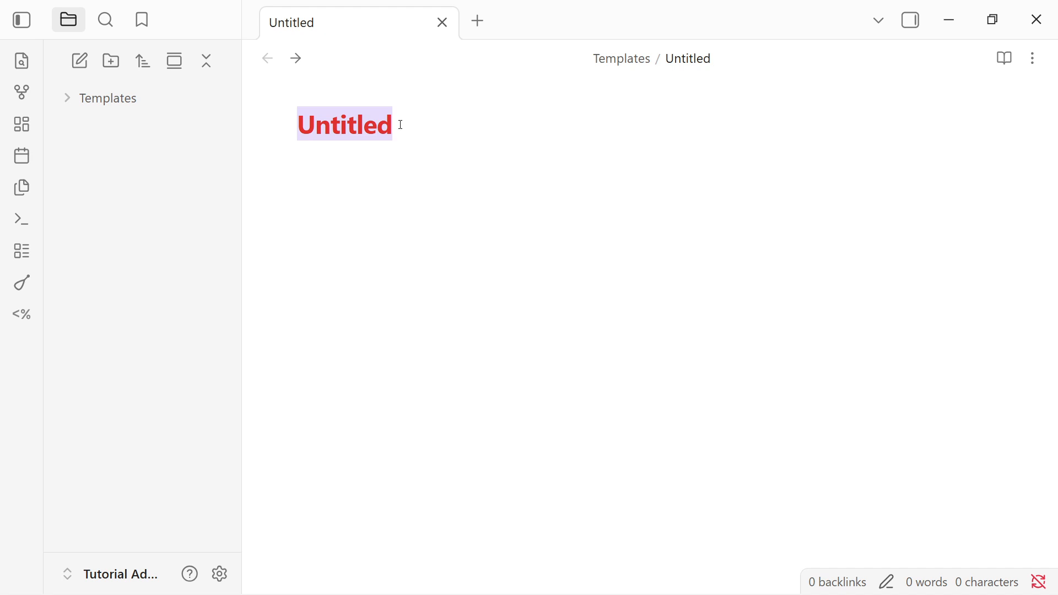
pyautogui.click(401, 125)
pyautogui.hotkey('ctrl', 'a')
pyautogui.write('Daily ')
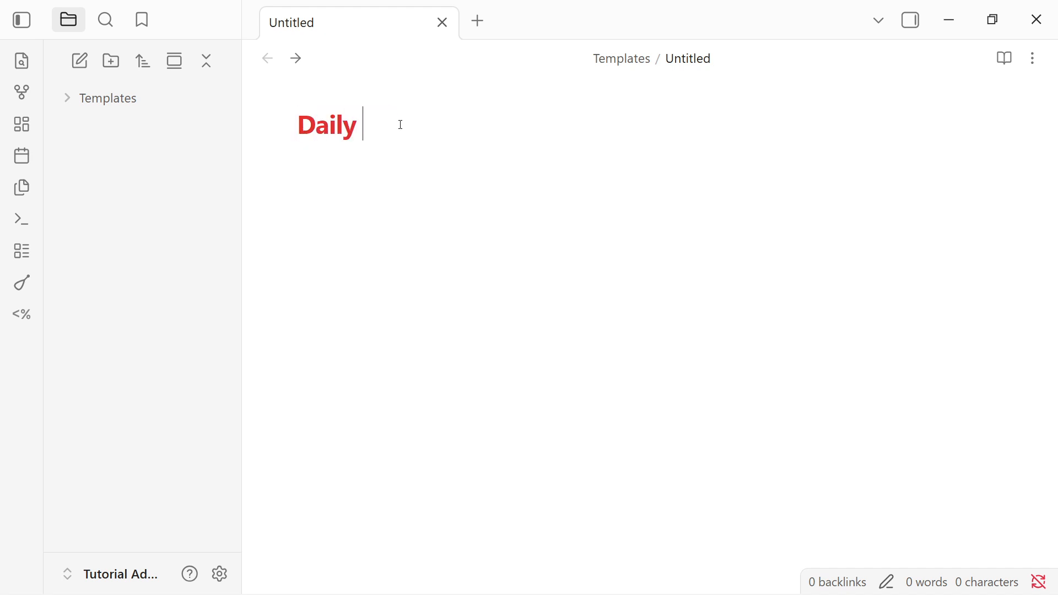
pyautogui.write('Note Template')
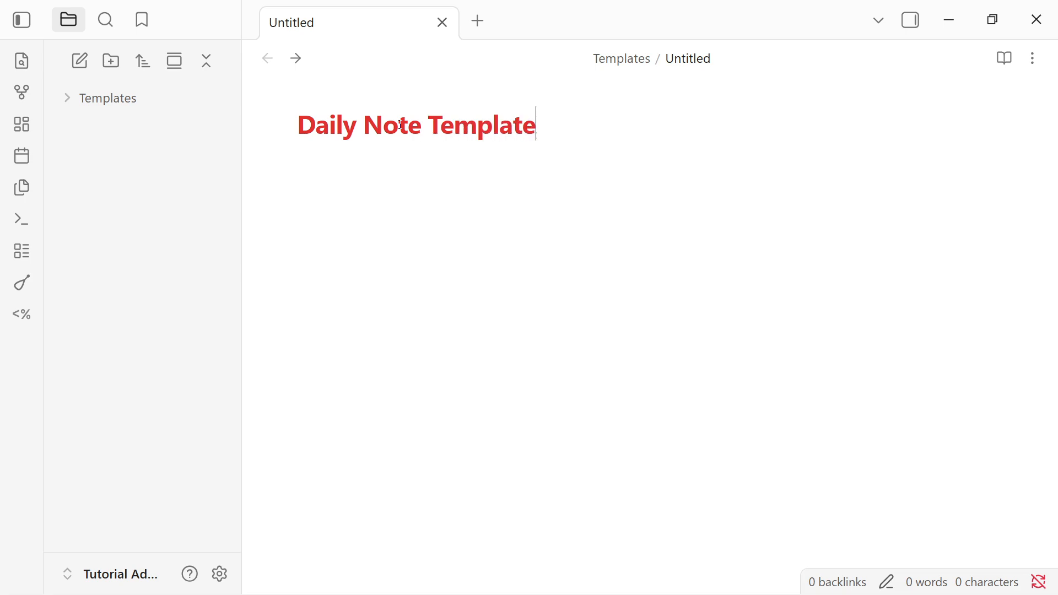
pyautogui.press('Return')
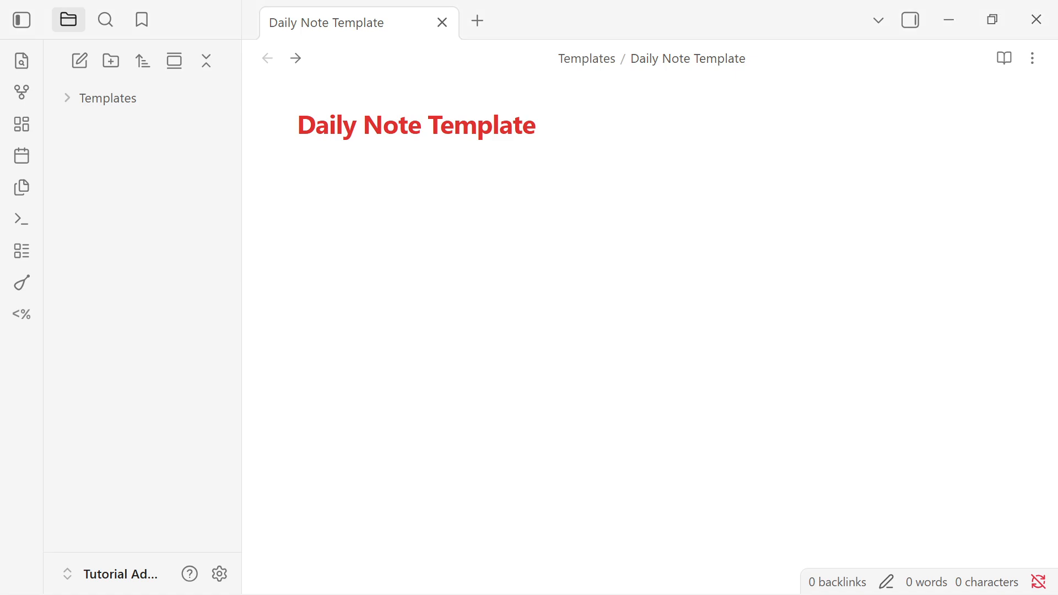
pyautogui.write('<% tp.date.now() %>')
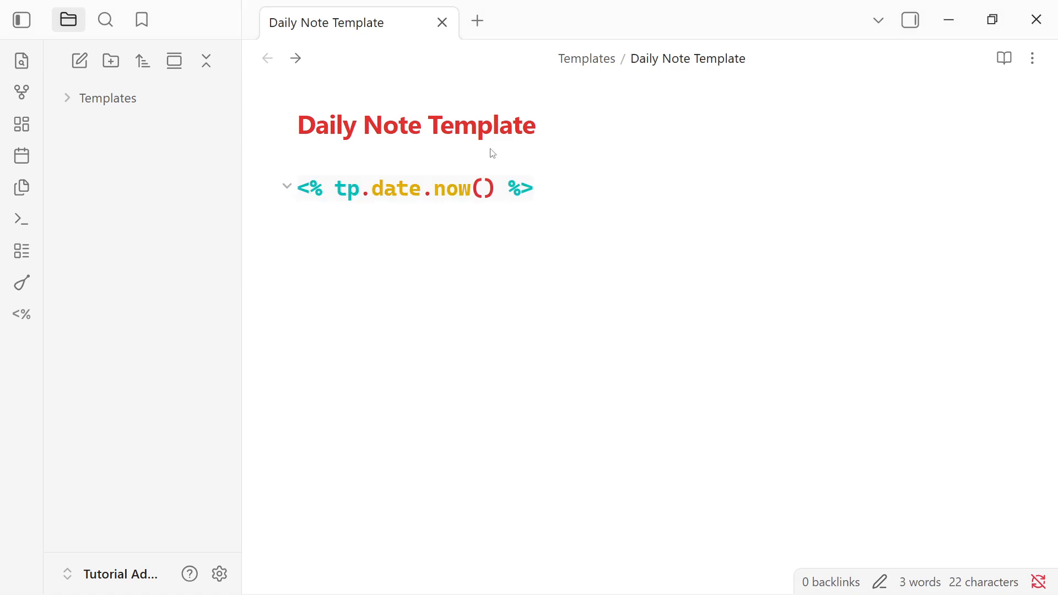
pyautogui.tripleClick(549, 186)
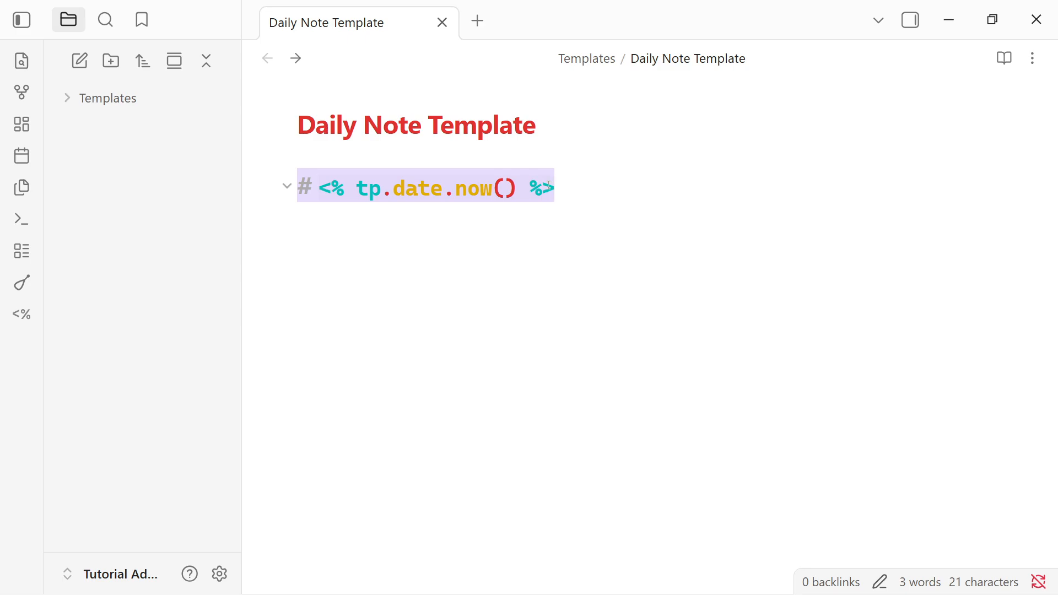
pyautogui.press('BackSpace')
pyautogui.hotkey('ctrl', 'z')
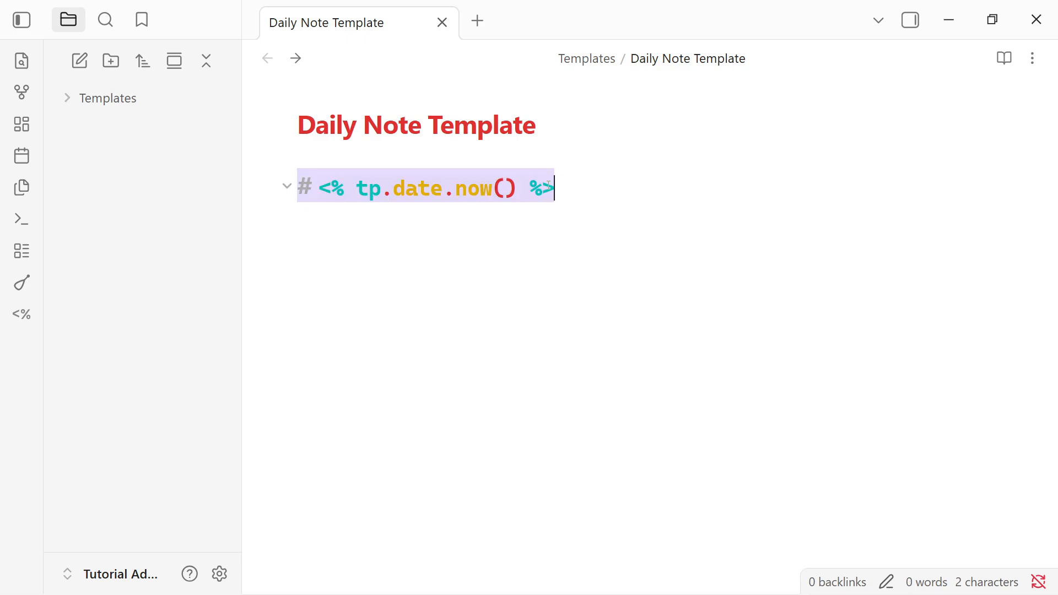
pyautogui.click(584, 229)
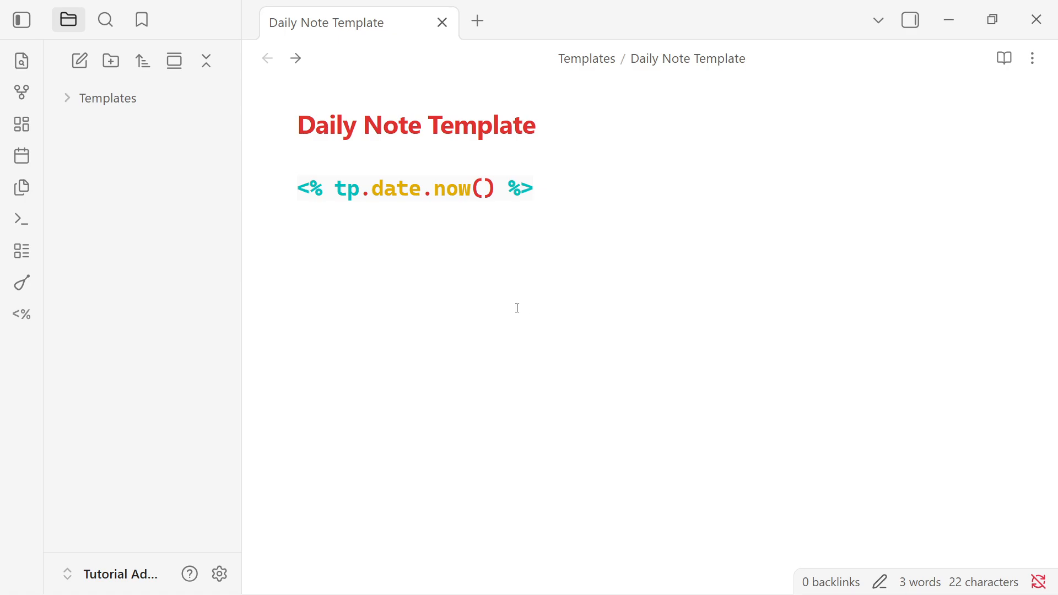
# Step: Add the line Created: <% tp.date.now("dddd, MMMM Do YYYY") %> below the template's heading
pyautogui.click(350, 237)
pyautogui.write('Created: <% tp.date.now("dddd, MMMM Do YYYY") %>')
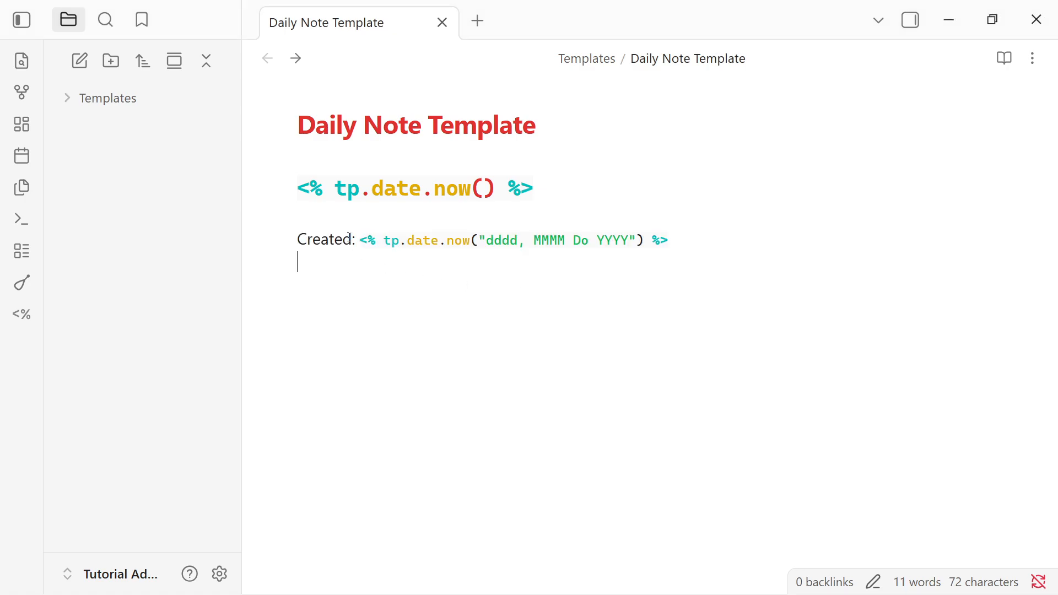
pyautogui.tripleClick(670, 241)
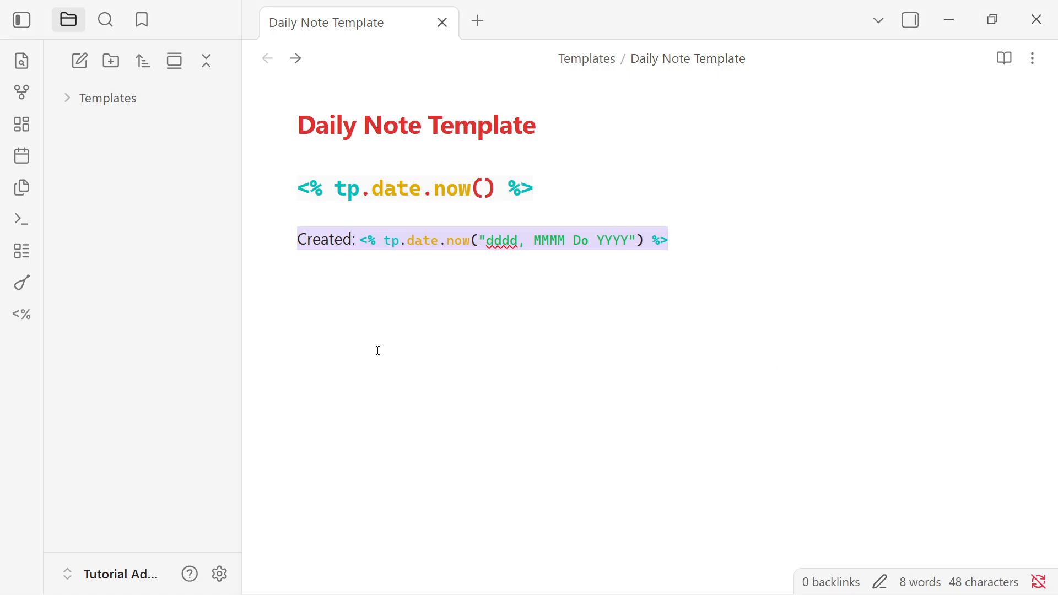
# Step: Add the navigation line << [[<% tp.date.yesterday() %>]] | [[<% tp.date.tomorrow() %>]] >> below the Created line
pyautogui.click(376, 296)
pyautogui.press('Return')
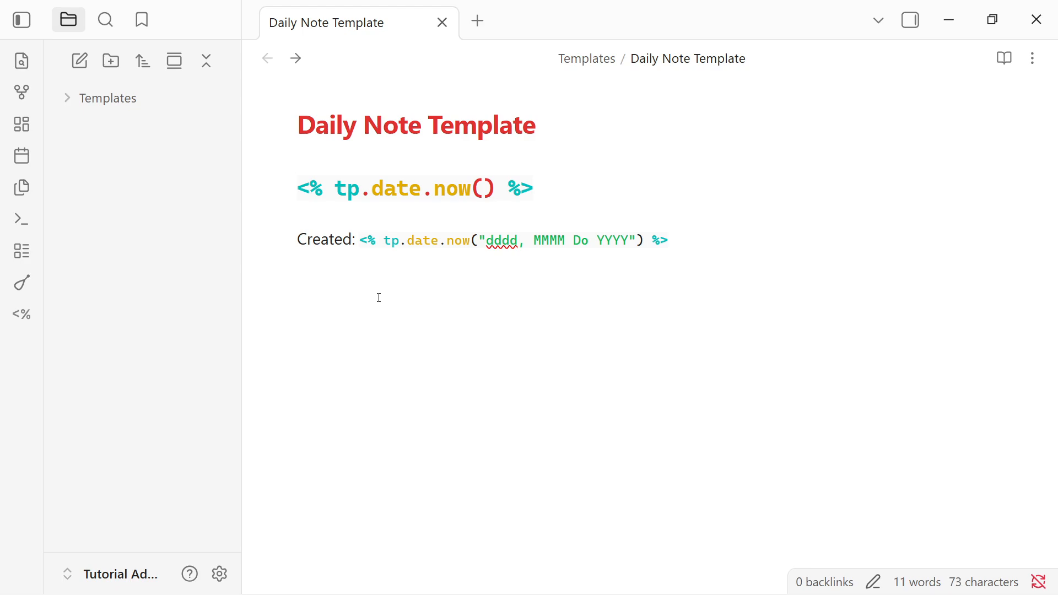
pyautogui.write('<< <% tp.date.yesterday() %> | <% tp.date.tomorrow() %> >>')
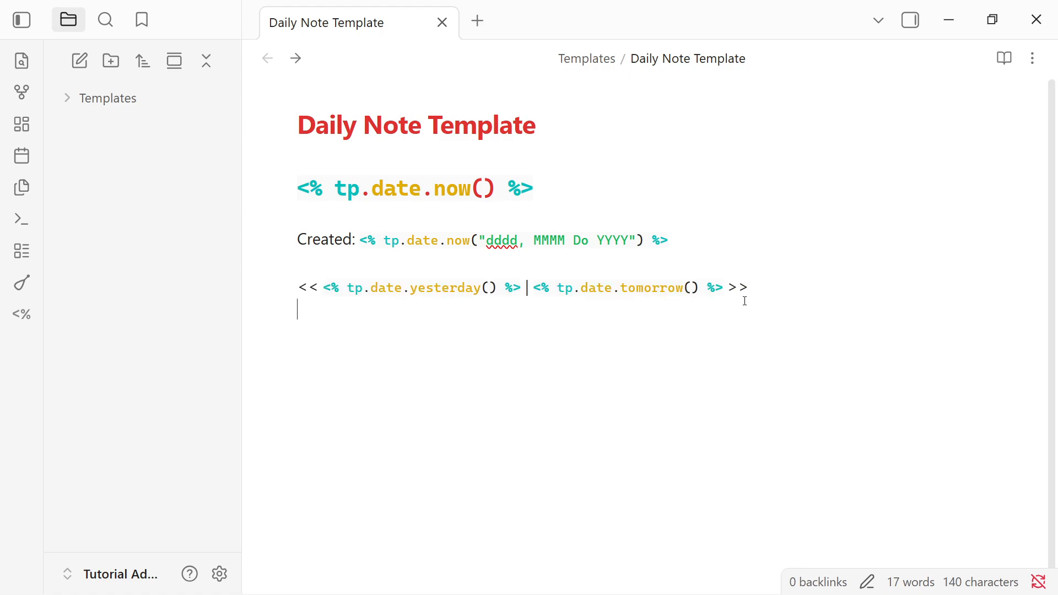
pyautogui.tripleClick(770, 285)
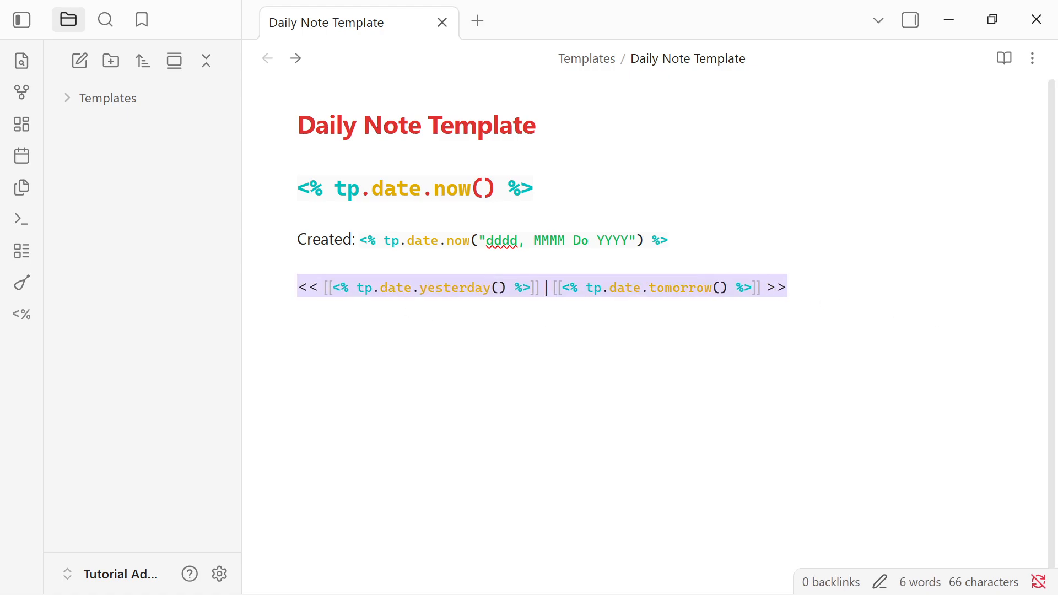
pyautogui.hotkey('alt', 'Tab')
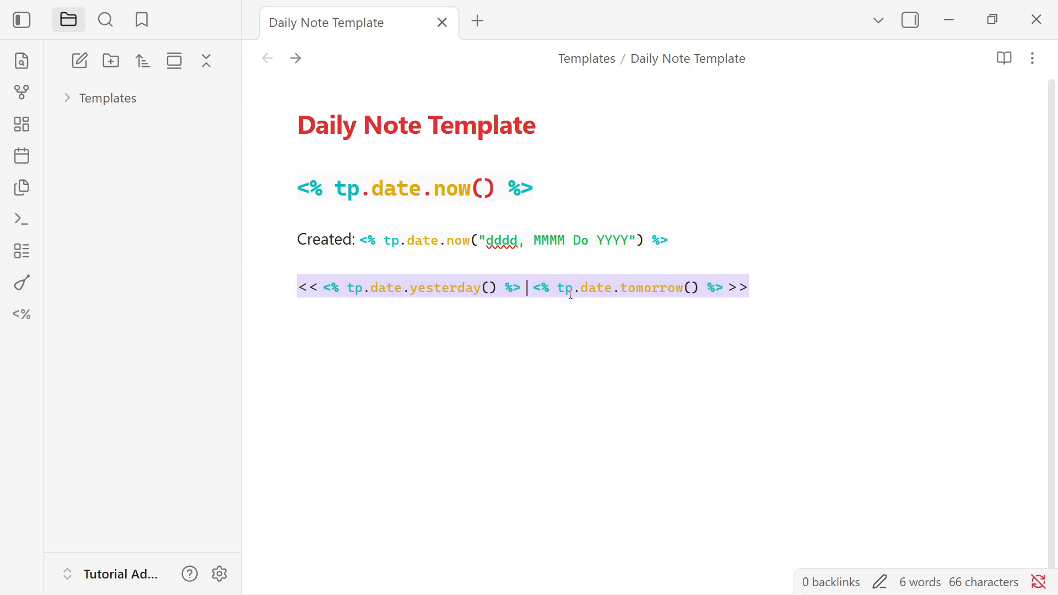
# Step: Add the line Next week: <% tp.date.now("YYYY-MM-DD", 7) %> below the yesterday and tomorrow links
pyautogui.click(836, 303)
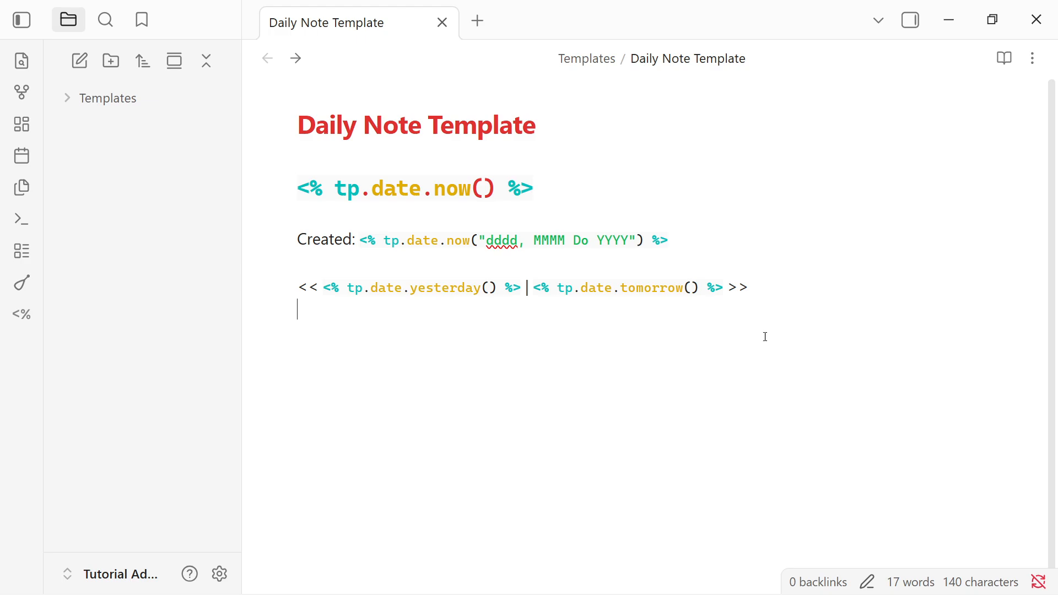
pyautogui.press('Return')
pyautogui.write('Next week: <% tp.date.now("YYYY-MM-DD", 7) %>')
pyautogui.press('Return')
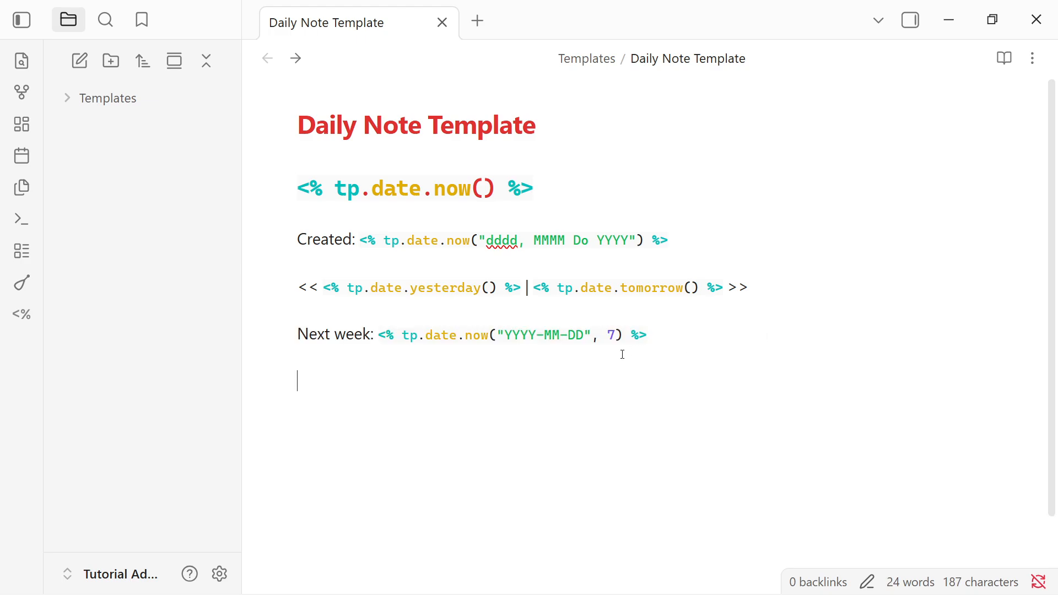
pyautogui.doubleClick(658, 335)
pyautogui.click(659, 335)
pyautogui.tripleClick(659, 334)
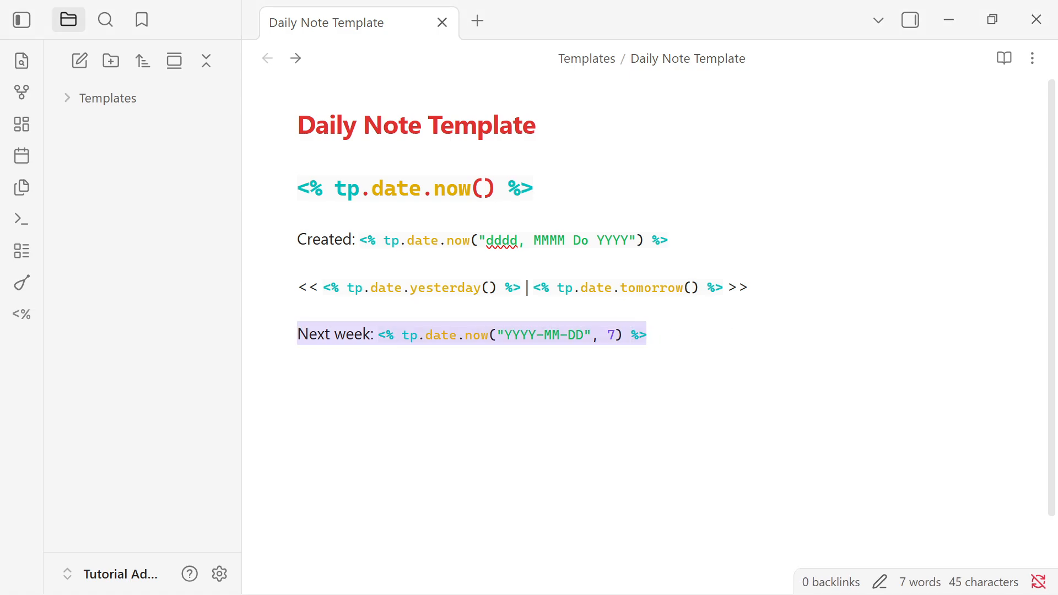
# Step: Add the line Last month: <% tp.date.now("YYYY-MM-DD", "P-1M") %> below the Next week line
pyautogui.click(569, 392)
pyautogui.write('Last month: <% tp.date.now("YYYY-MM-DD", "P-1M") %>')
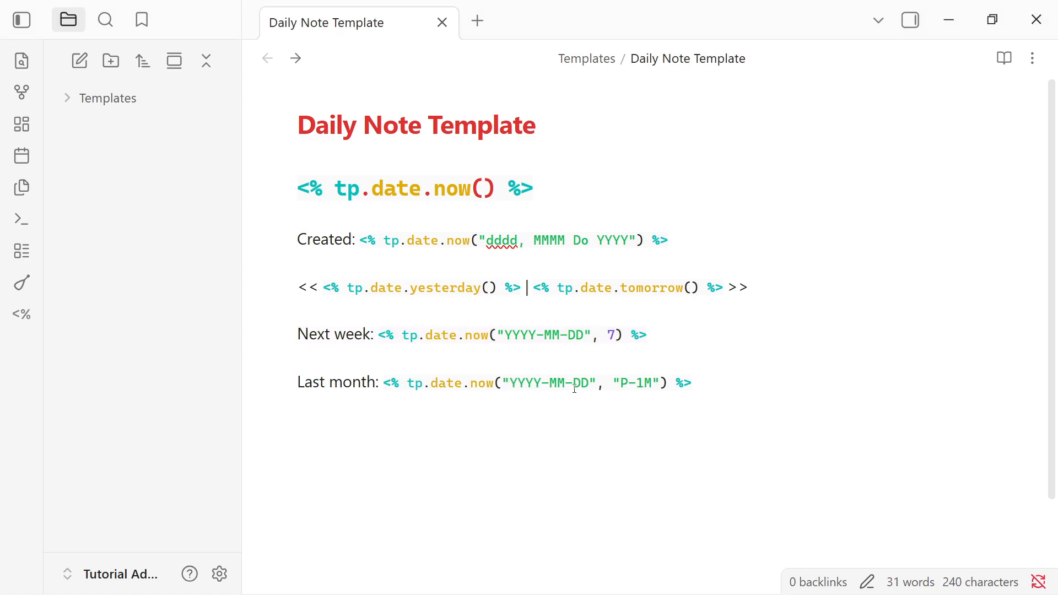
pyautogui.tripleClick(457, 383)
pyautogui.click(751, 390)
pyautogui.click(799, 419)
# Step: Create a note titled T at the root of the vault, outside the Templates folder
pyautogui.rightClick(137, 227)
pyautogui.click(175, 248)
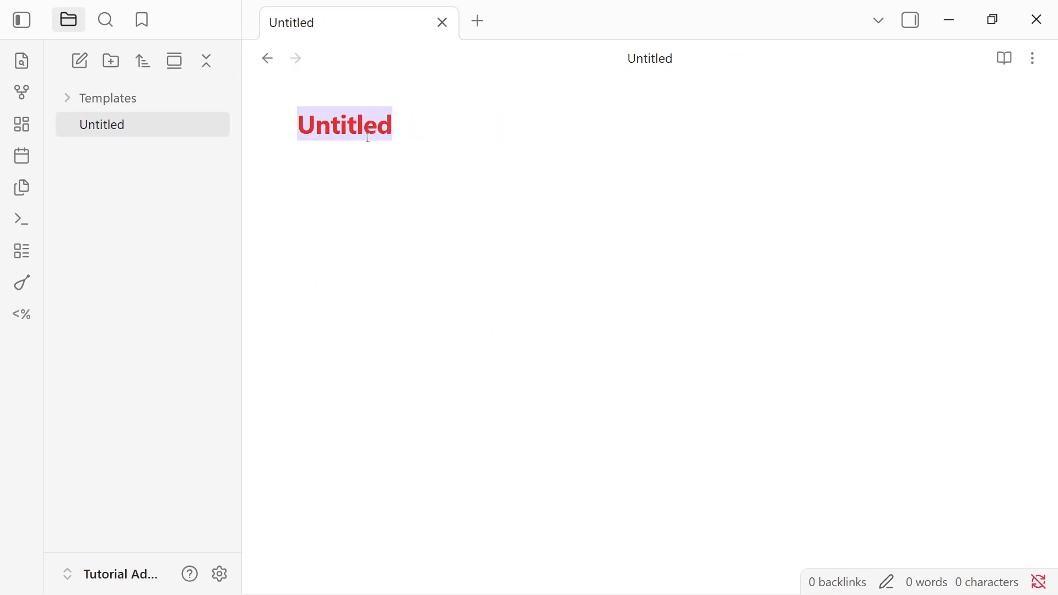
pyautogui.write('T')
pyautogui.press('Return')
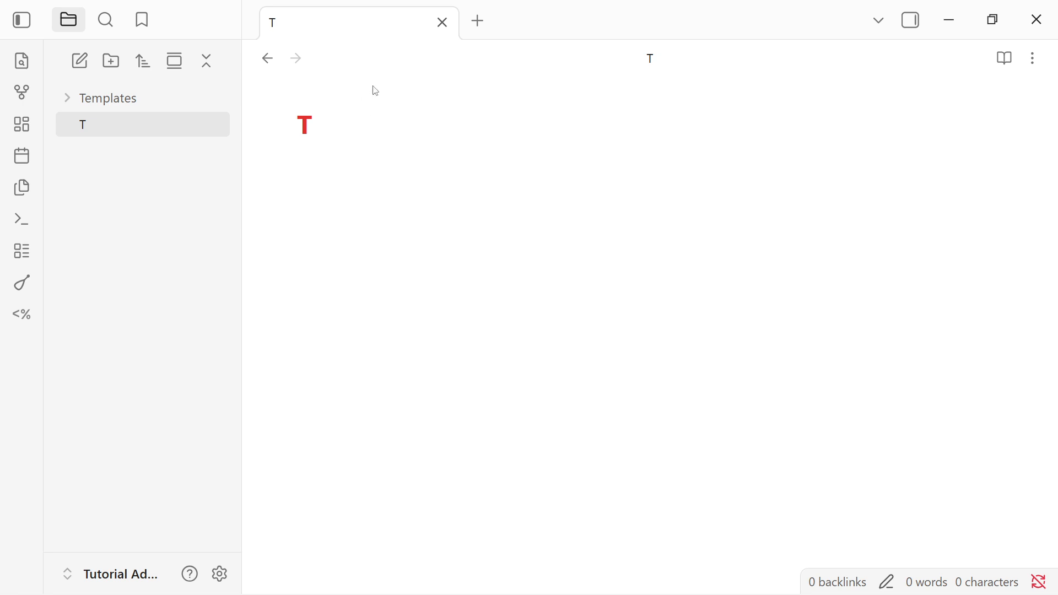
# Step: Title the new note Todays Date and add the line "e.g., 2026-04-17" to its body
pyautogui.click(316, 126)
pyautogui.write('odays Date')
pyautogui.press('Return')
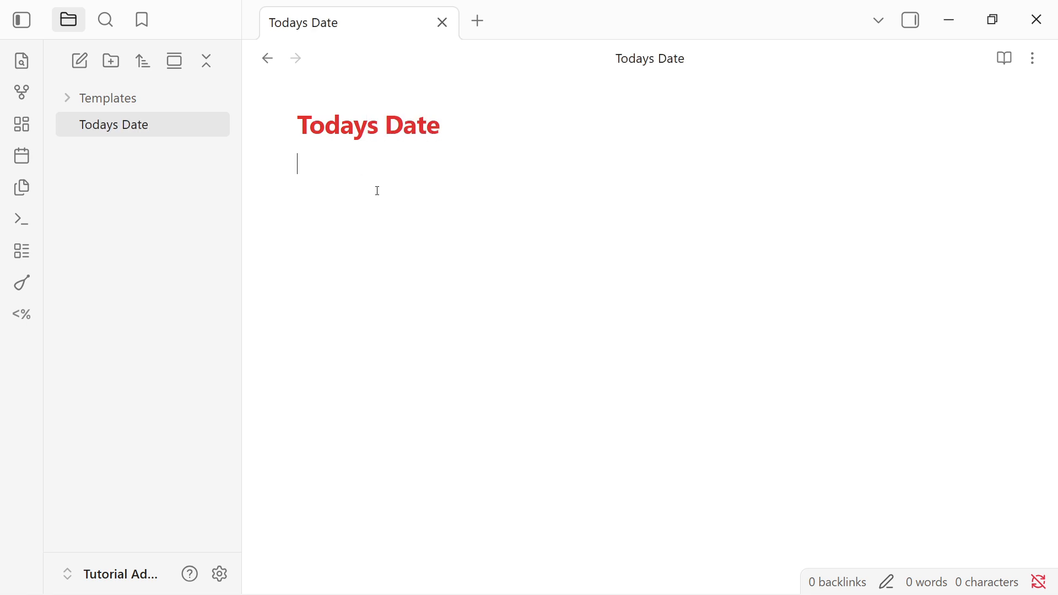
pyautogui.write('e.g., 2026-04-17')
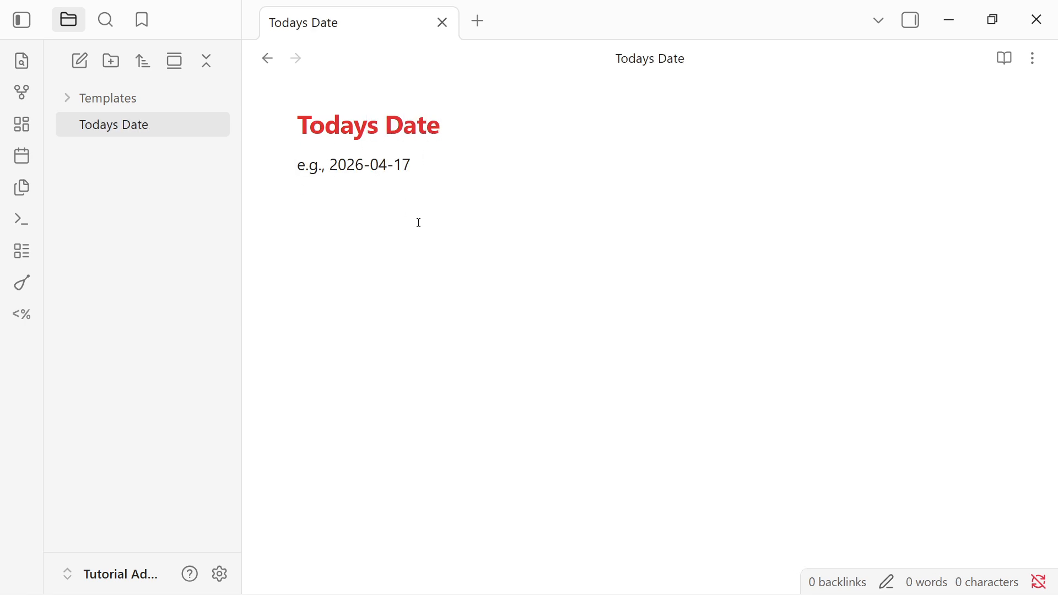
# Step: Insert Templates/Daily Note Template below the example date using Templater's Open insert template modal command
pyautogui.hotkey('ctrl', 'p')
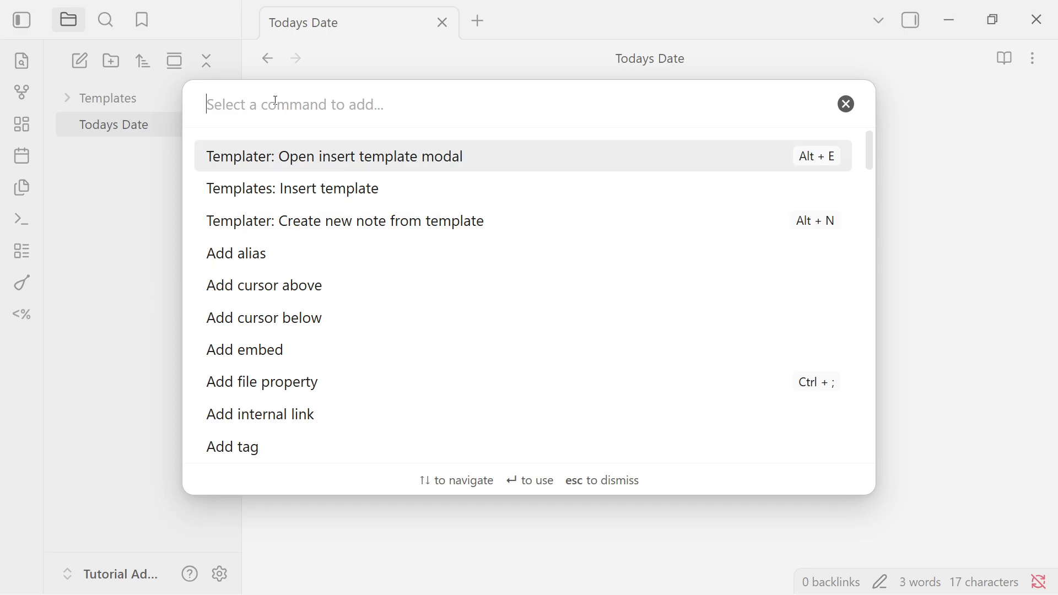
pyautogui.write('templater')
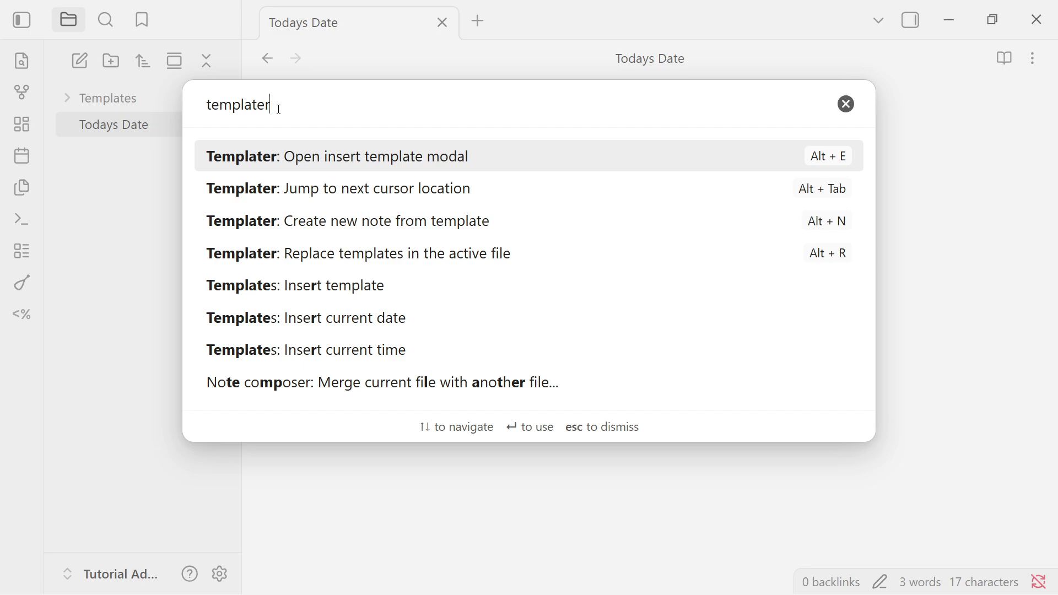
pyautogui.click(282, 156)
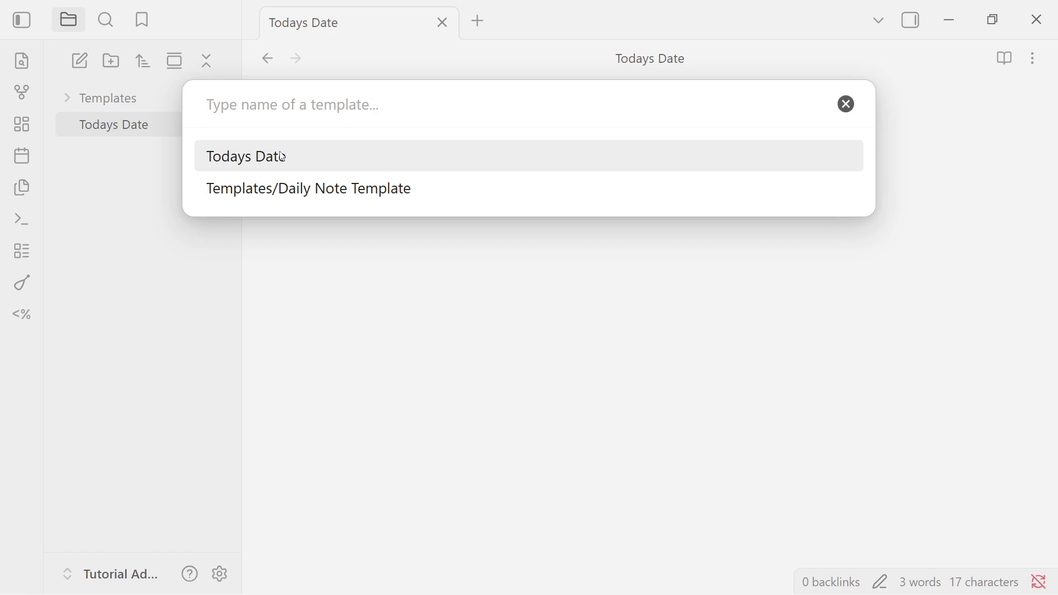
pyautogui.click(346, 189)
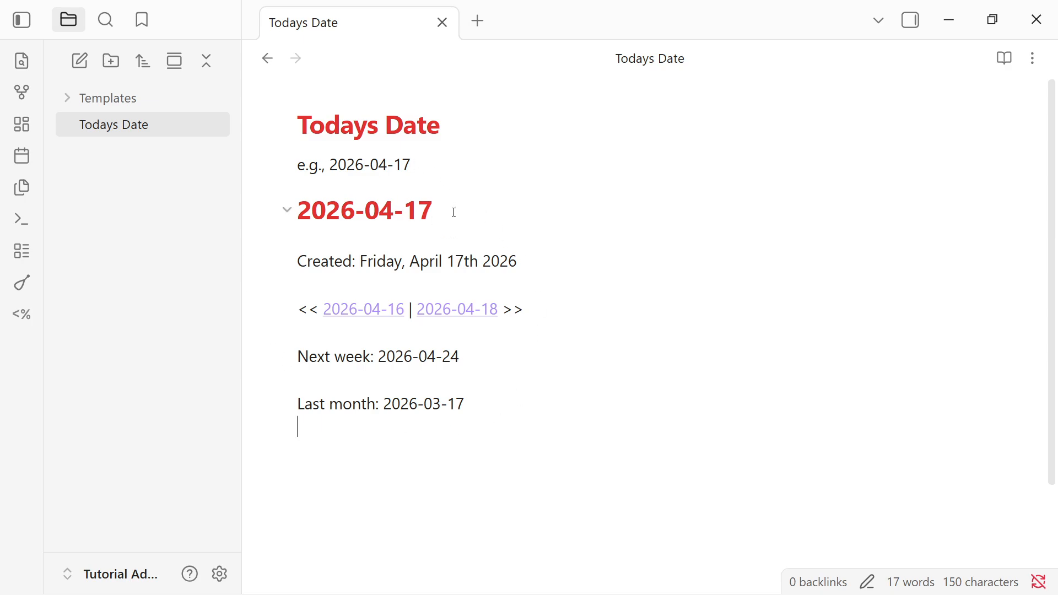
# Step: Review the generated Created, yesterday and tomorrow, Next week and Last month lines in the Todays Date note
pyautogui.moveTo(517, 261); pyautogui.dragTo(295, 261)
pyautogui.click(534, 309)
pyautogui.moveTo(534, 308); pyautogui.dragTo(296, 308)
pyautogui.moveTo(468, 355); pyautogui.dragTo(288, 360)
pyautogui.moveTo(466, 404); pyautogui.dragTo(397, 435)
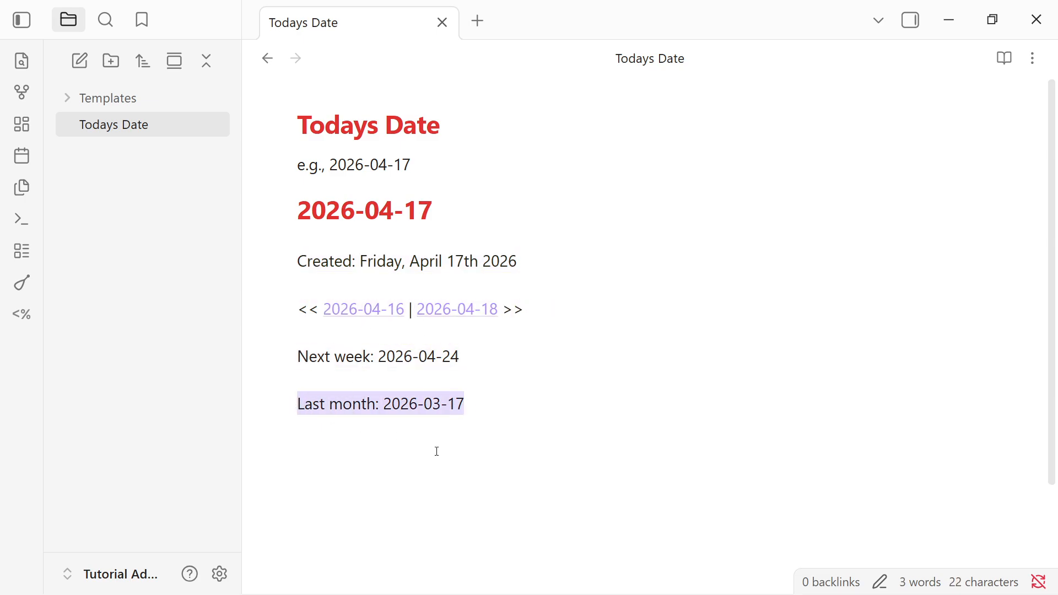
pyautogui.click(463, 463)
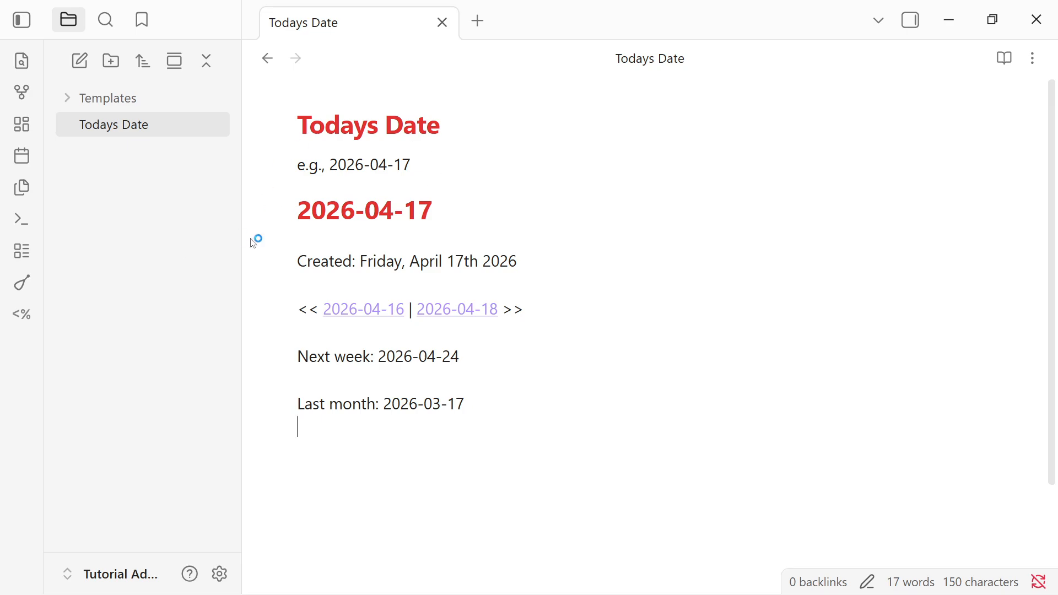
# Step: Compare the commands in Daily Note Template with the heading and each date line in the Todays Date note
pyautogui.click(138, 98)
pyautogui.click(206, 125)
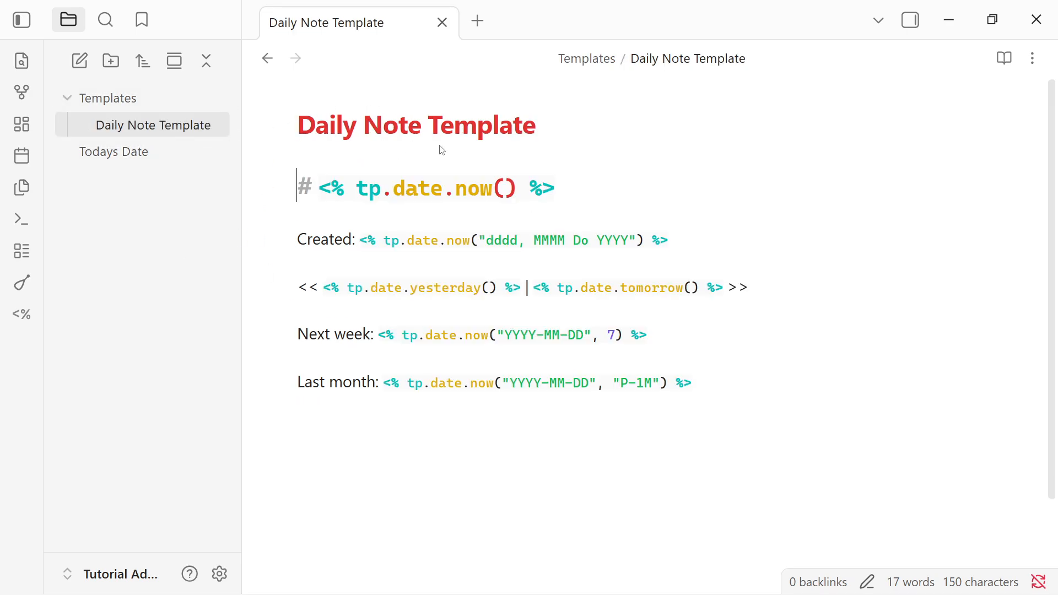
pyautogui.click(195, 156)
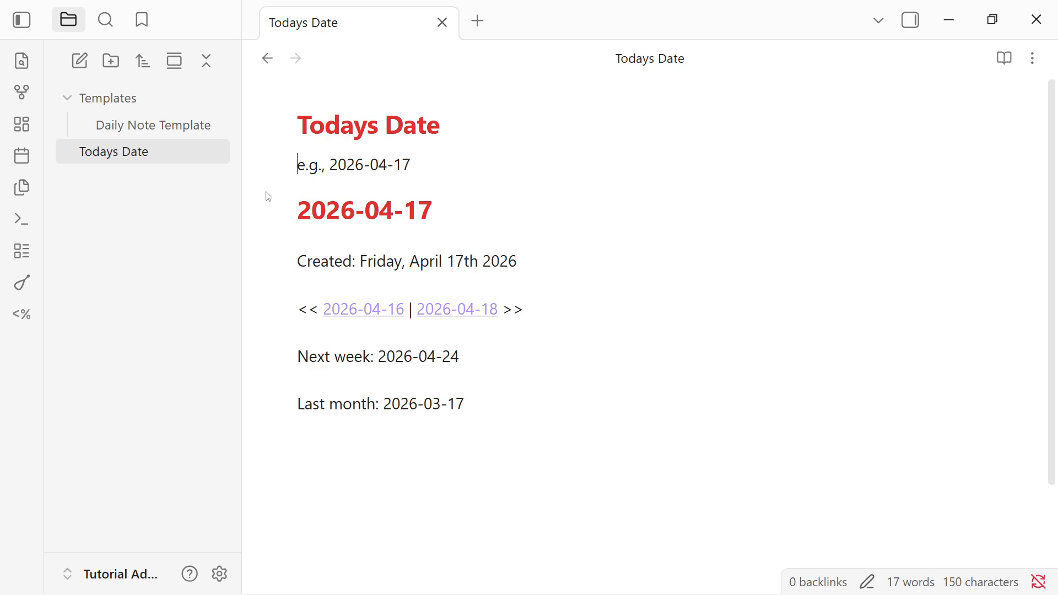
pyautogui.tripleClick(442, 211)
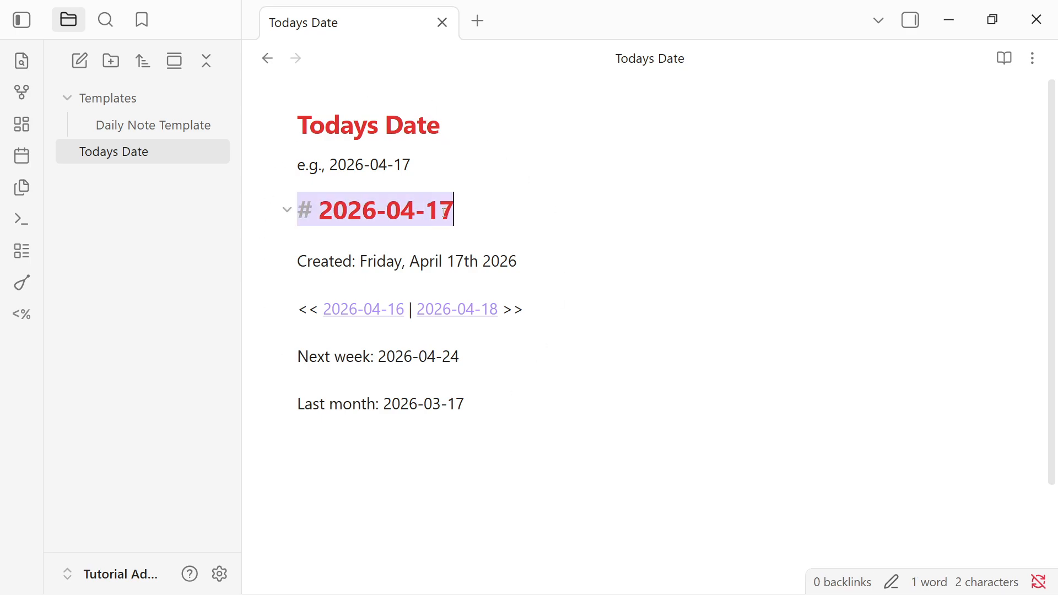
pyautogui.tripleClick(525, 267)
pyautogui.click(545, 305)
pyautogui.tripleClick(544, 304)
pyautogui.click(508, 340)
pyautogui.doubleClick(508, 351)
pyautogui.tripleClick(508, 351)
pyautogui.click(501, 395)
pyautogui.doubleClick(500, 400)
pyautogui.tripleClick(499, 399)
pyautogui.click(541, 396)
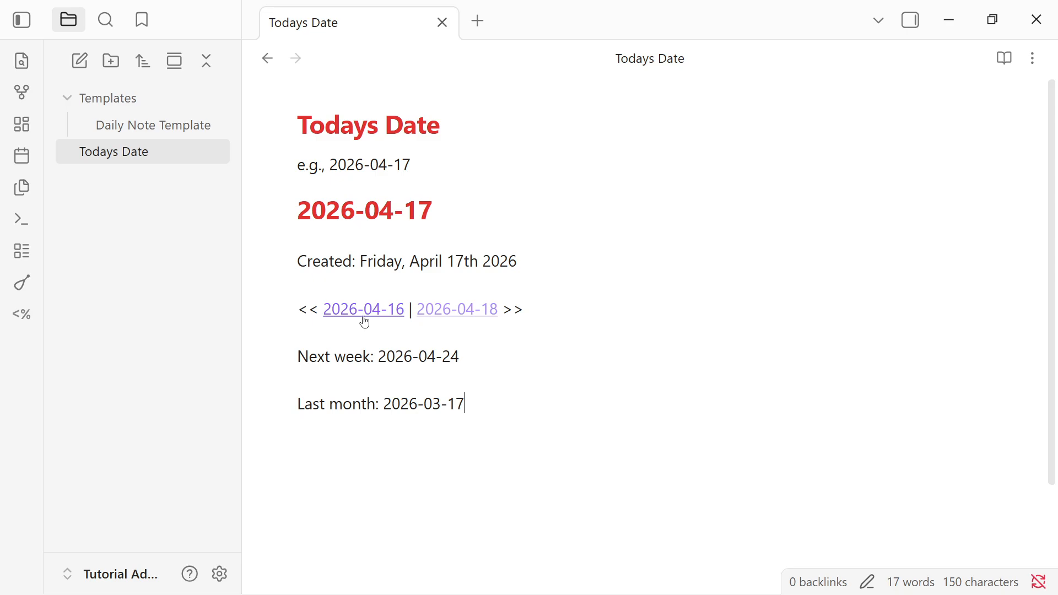
# Step: Create the notes 2026-04-16 and 2026-04-18 by following the yesterday and tomorrow links in Todays Date
pyautogui.click(385, 308)
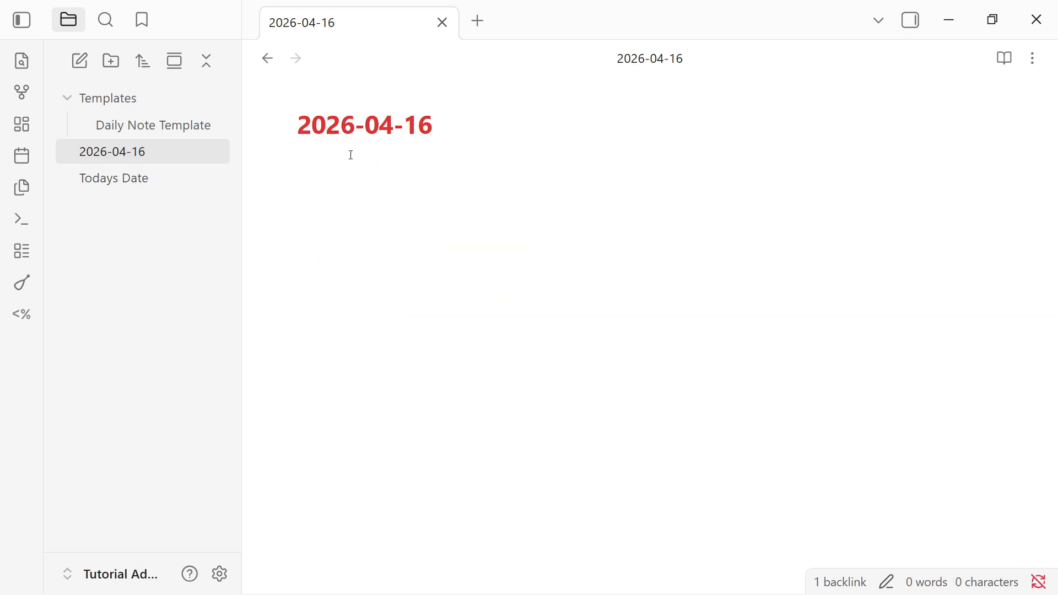
pyautogui.click(161, 175)
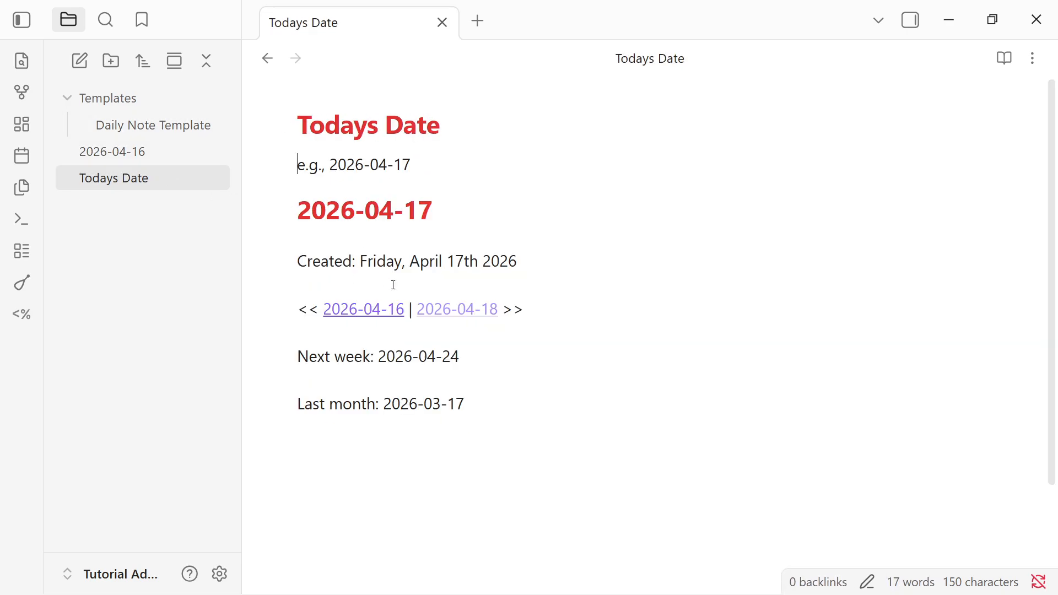
pyautogui.click(447, 318)
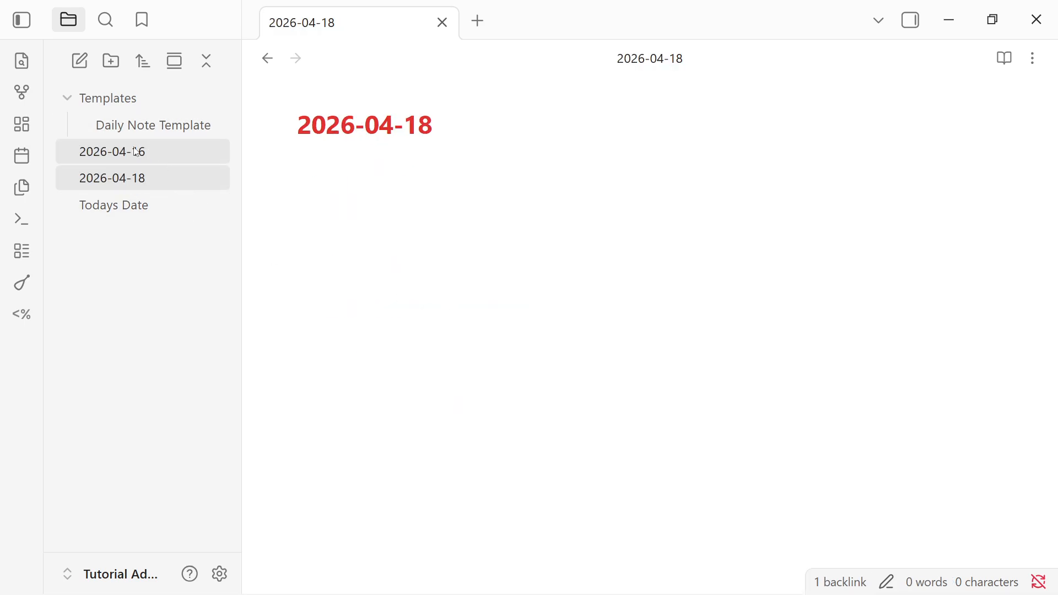
# Step: Examine Daily Note Template in reading and editing view and compare it with the Todays Date note
pyautogui.click(175, 125)
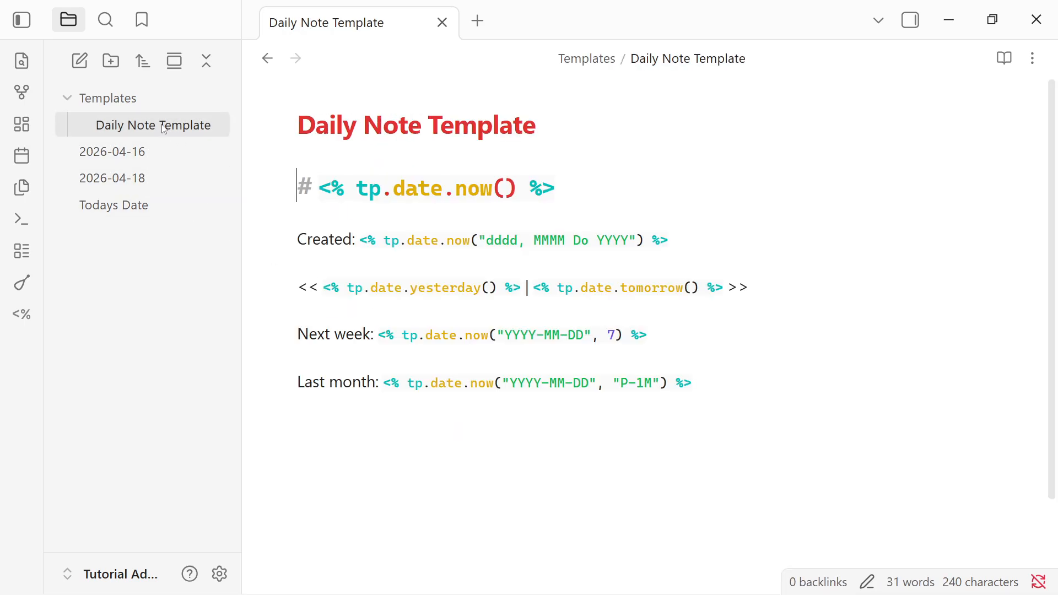
pyautogui.tripleClick(446, 125)
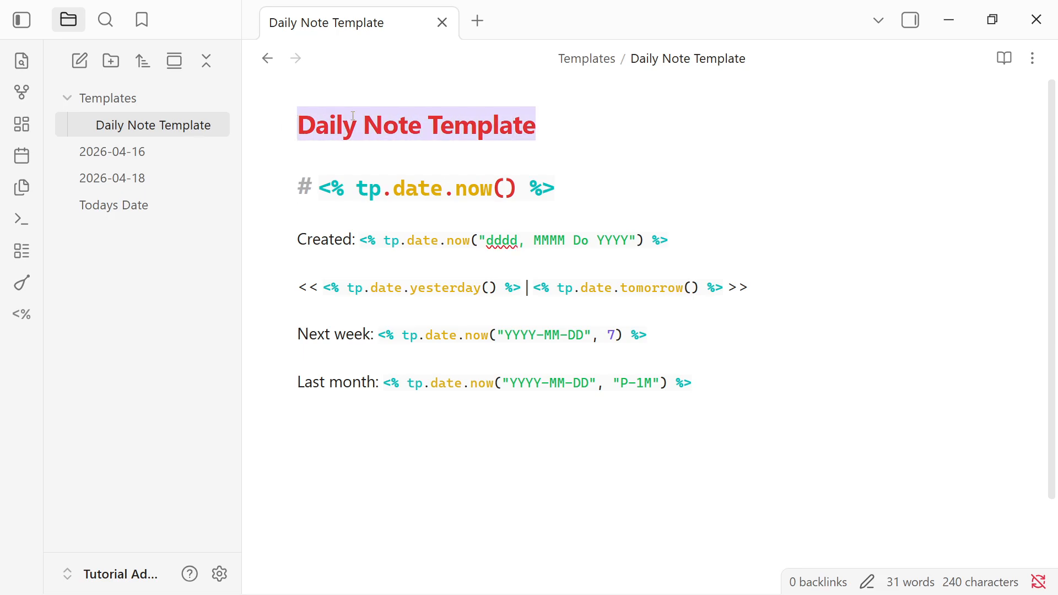
pyautogui.click(1005, 58)
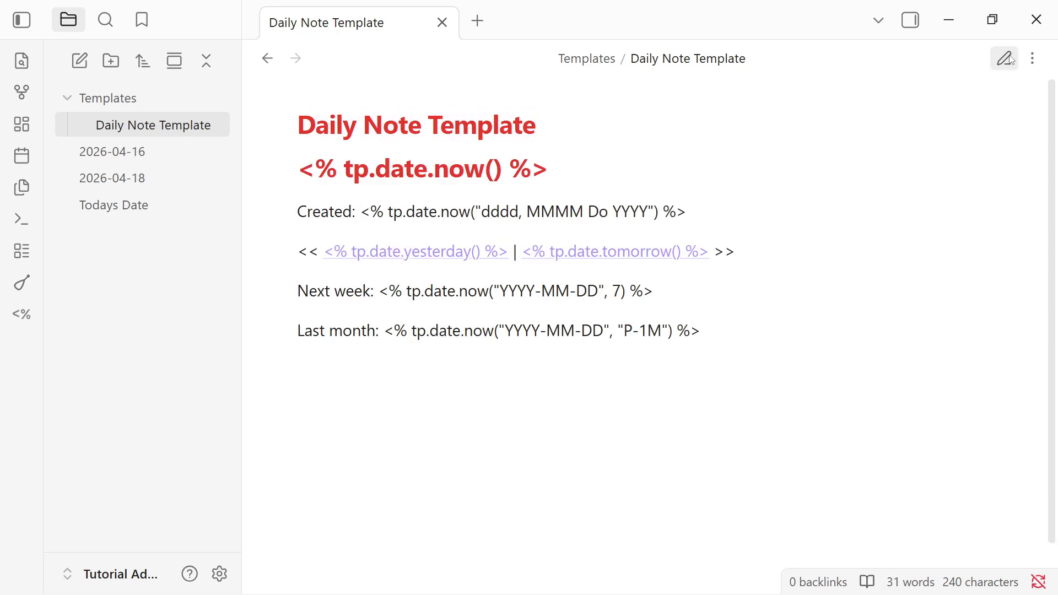
pyautogui.click(1012, 59)
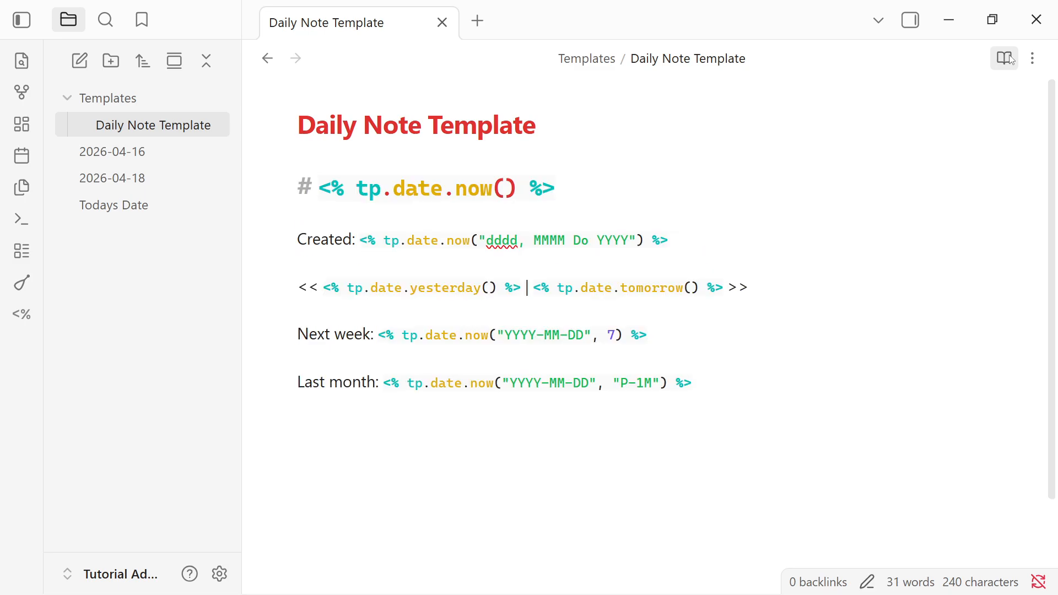
pyautogui.click(169, 208)
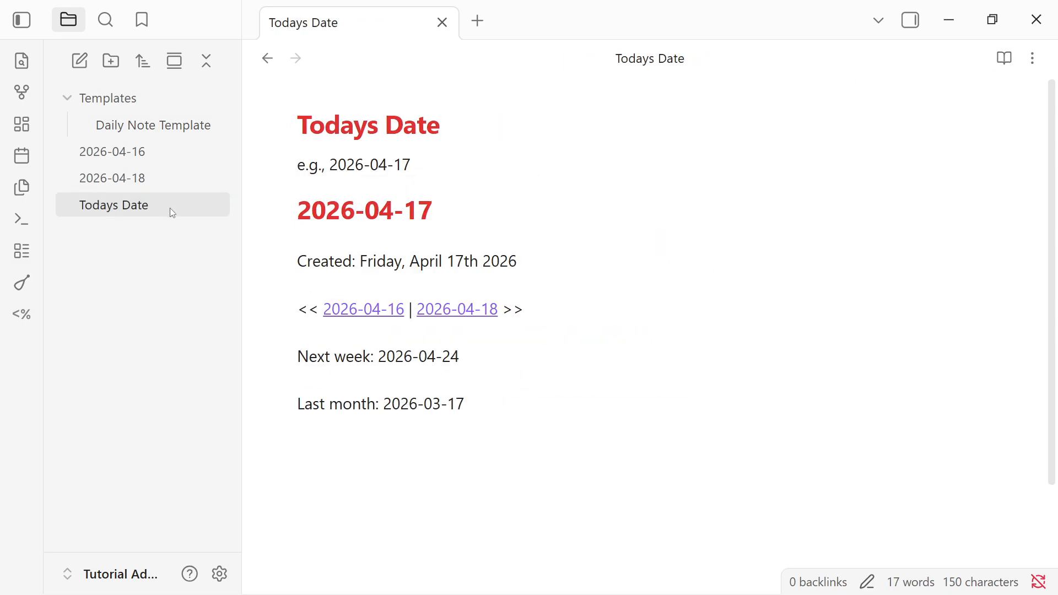
pyautogui.click(567, 410)
pyautogui.click(143, 125)
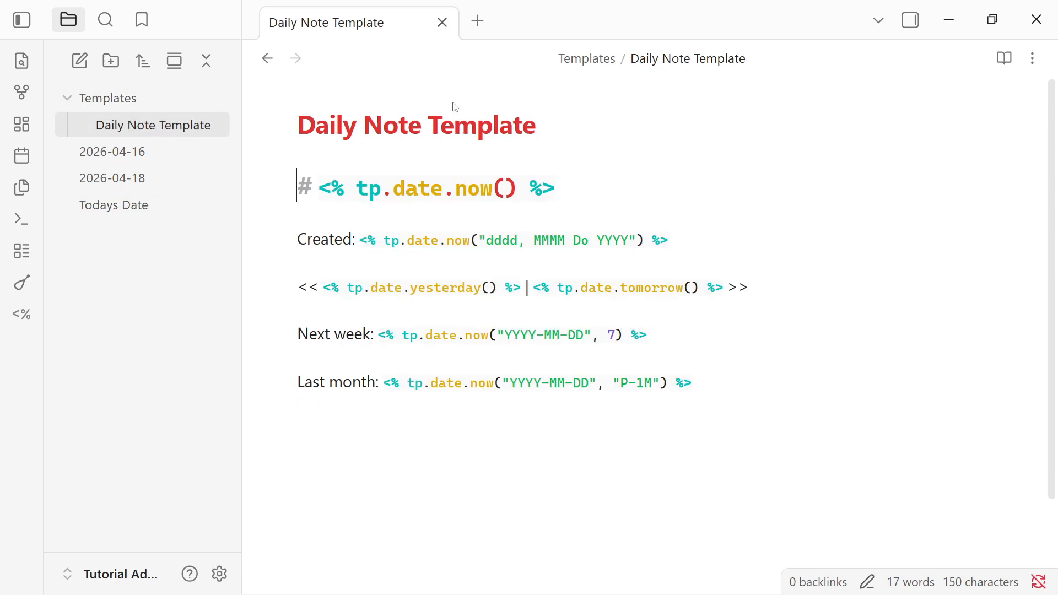